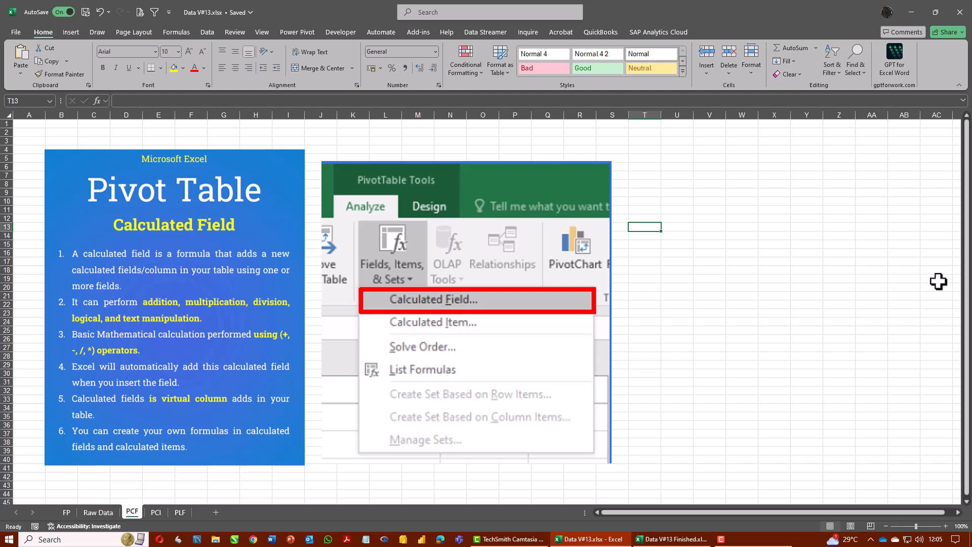
- Look through the PCI and PLF explanation sheets, and return to the Raw Data sheet
key(ctrl+Page_Down)
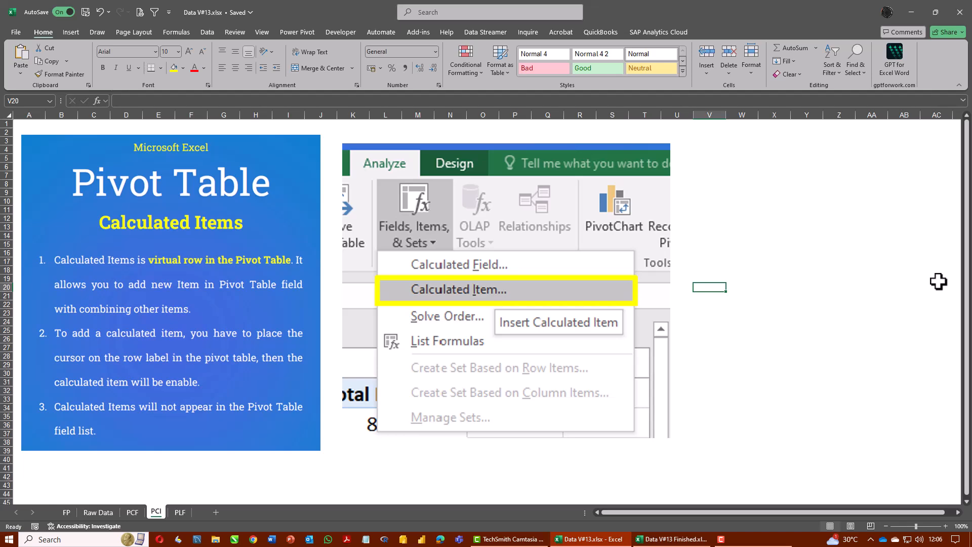
key(ctrl+Page_Down)
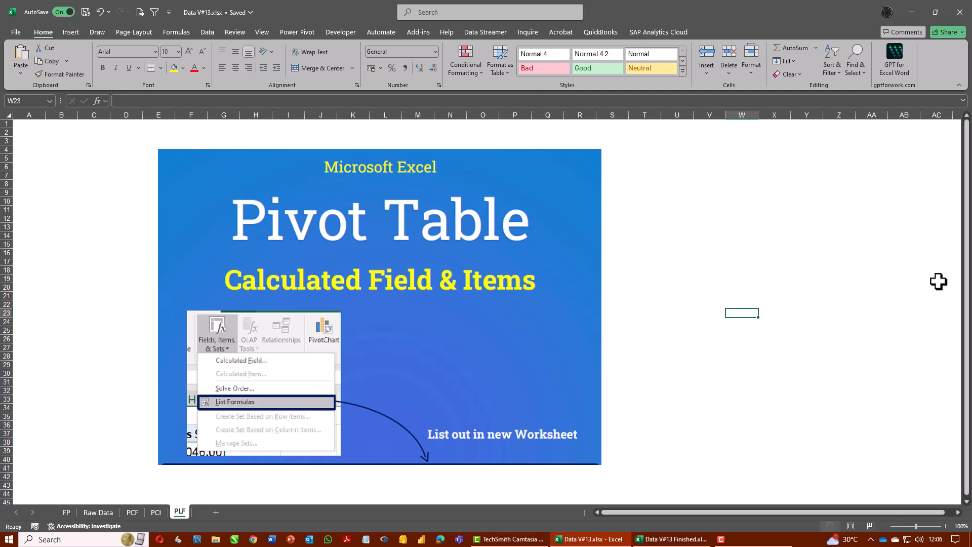
key(ctrl+Page_Up)
key(ctrl+Page_Up)
key(ctrl+Page_Up)
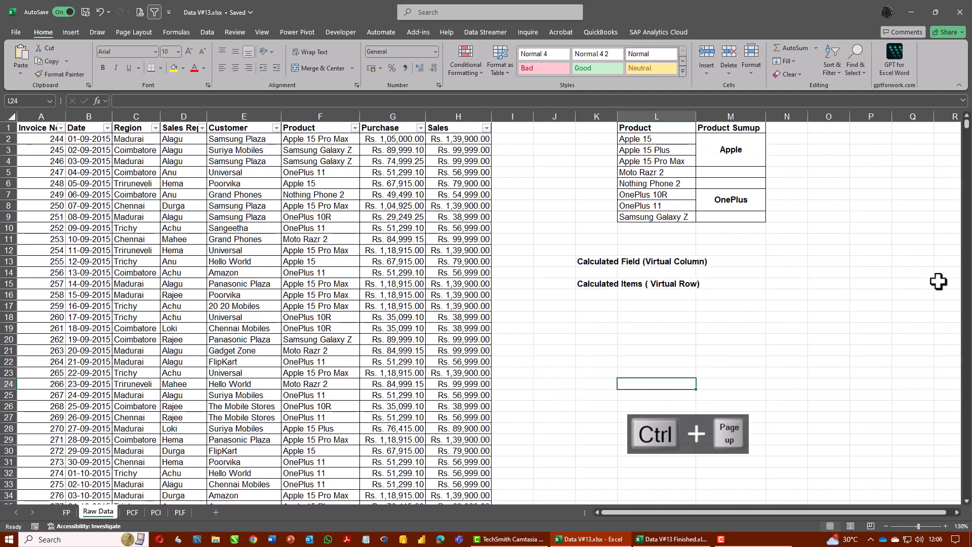
- Create a PivotTable from the Raw Data table on a new worksheet, with Product as the row field
click(41, 132)
click(76, 35)
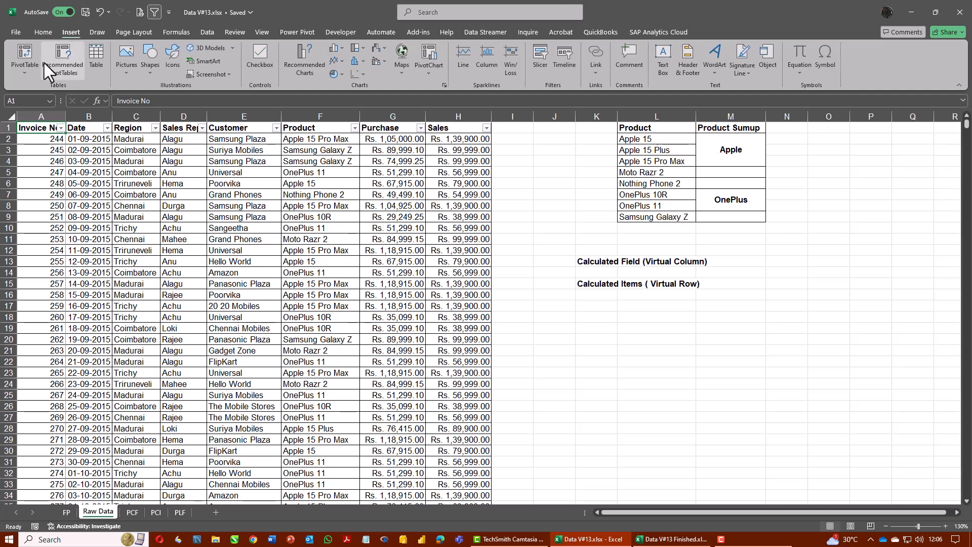
click(31, 55)
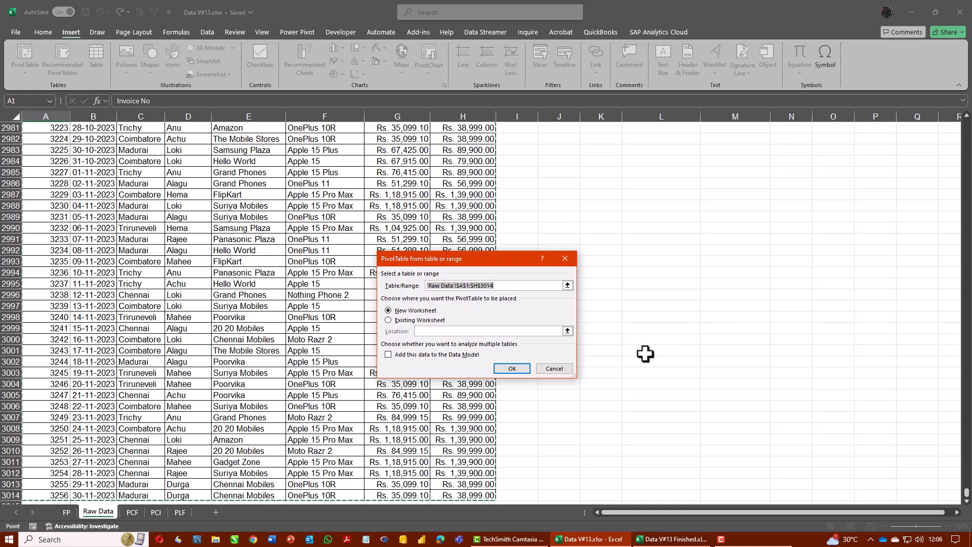
click(512, 369)
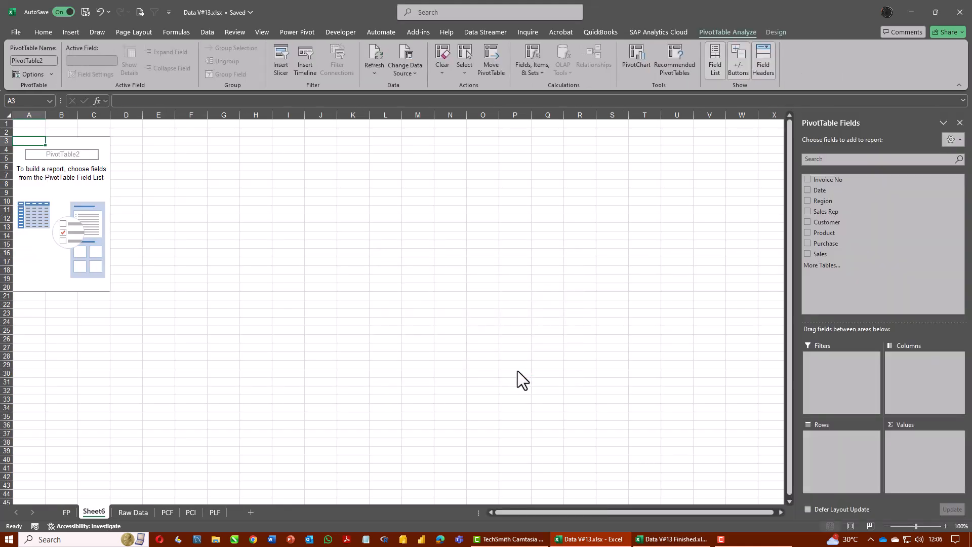
click(807, 232)
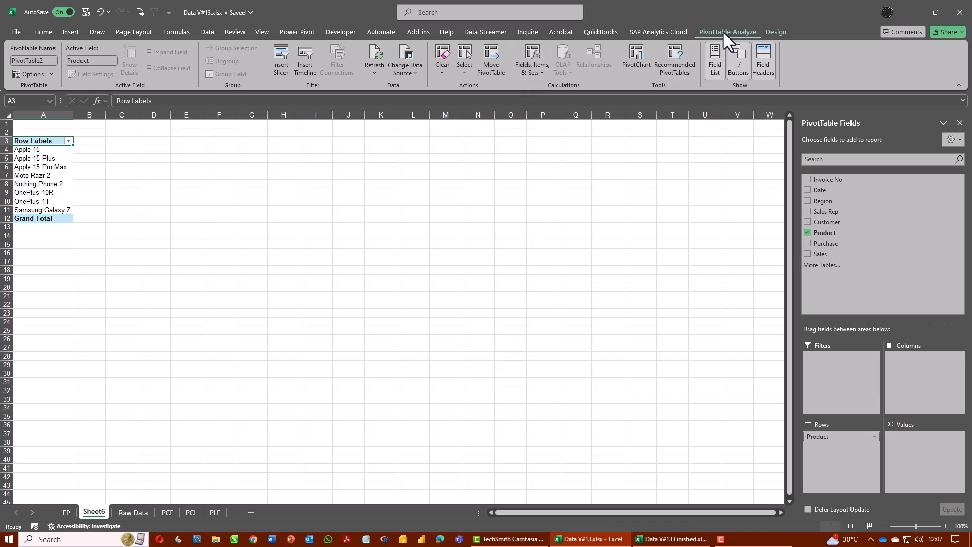
- Add a calculated field named Profit to the PivotTable with the formula = Sales - Purchase
click(540, 62)
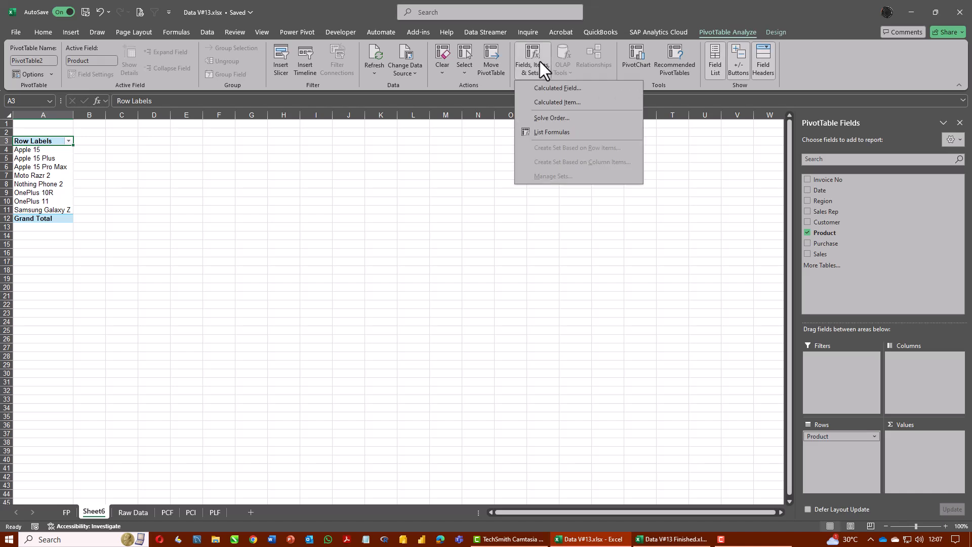
click(554, 88)
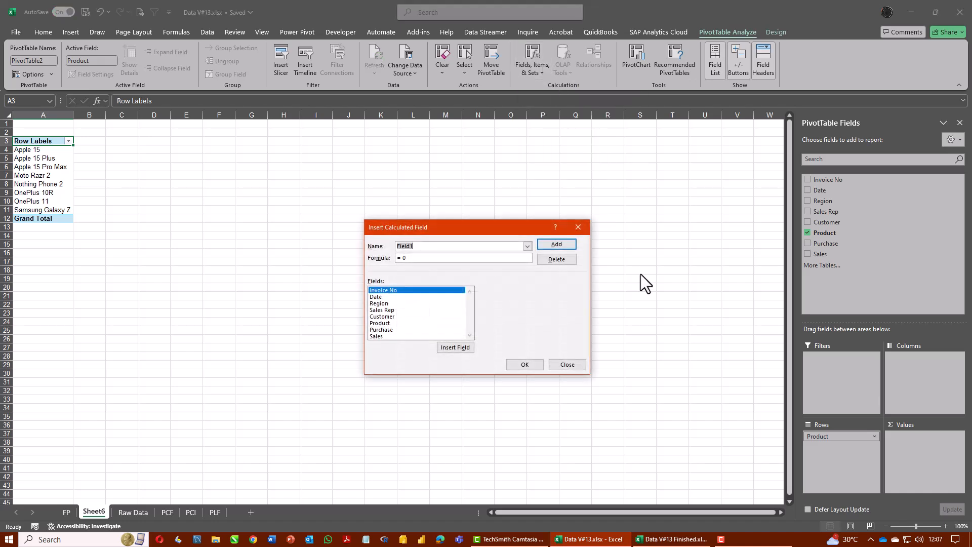
text(Profit)
double_click(379, 336)
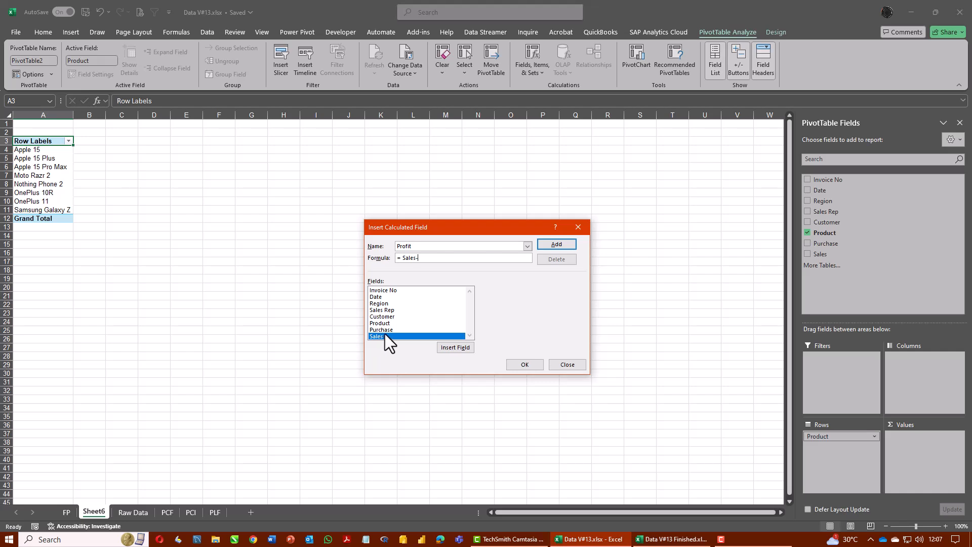
double_click(387, 330)
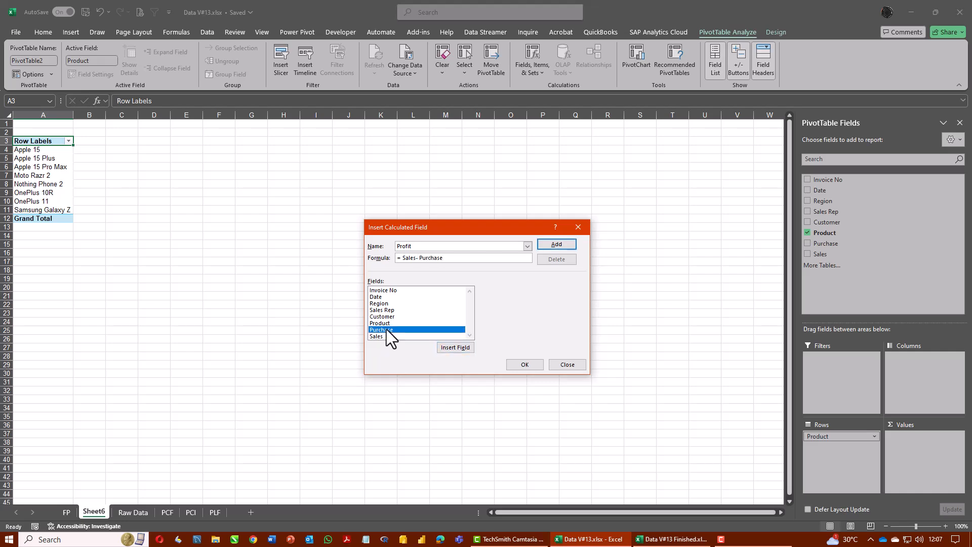
click(556, 244)
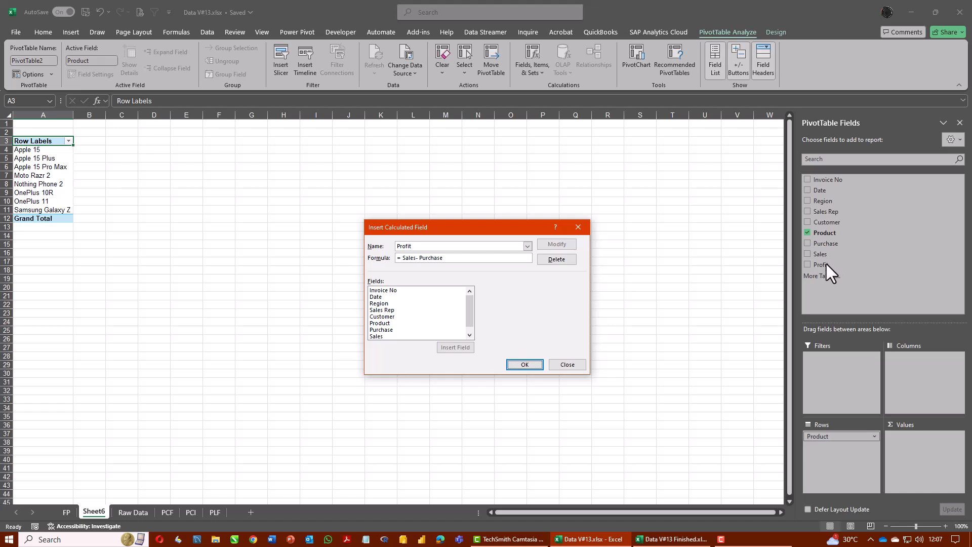
click(534, 366)
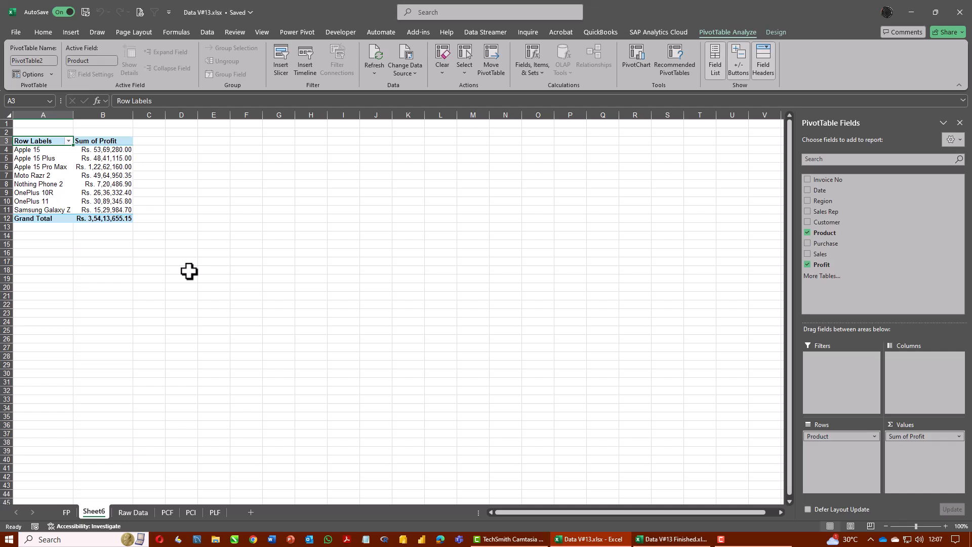
- Show the PivotTable in tabular form and insert a default PivotChart of the profit by product beside it
click(778, 33)
click(81, 62)
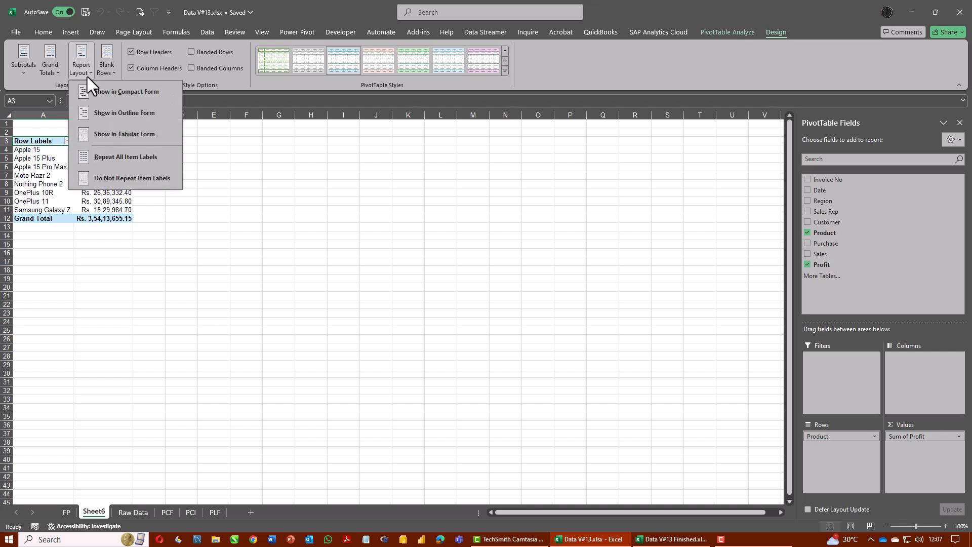
click(80, 133)
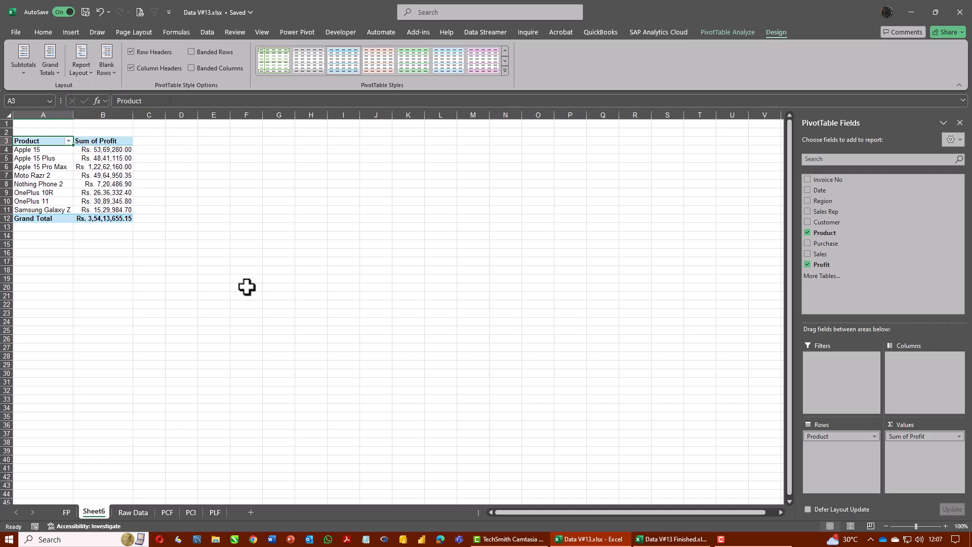
key(alt+F1)
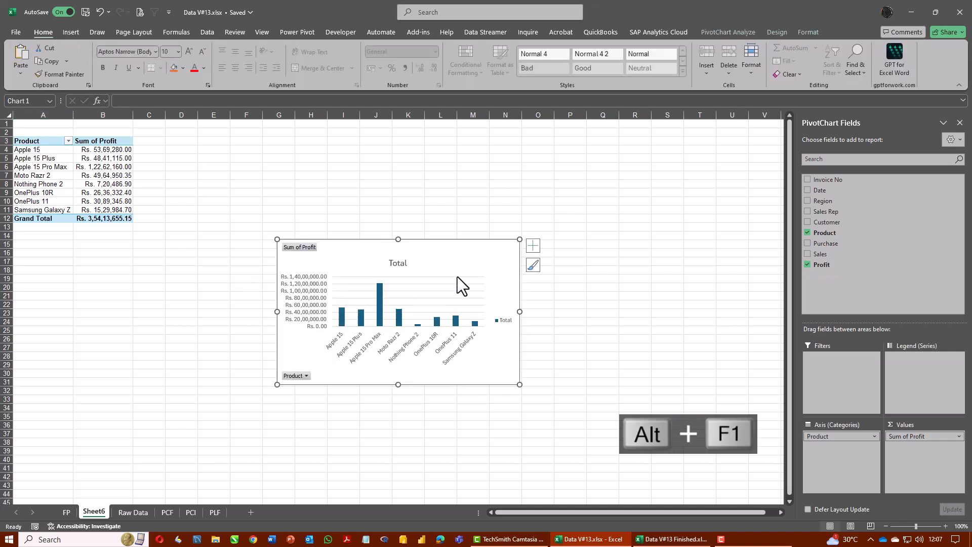
drag(446, 250, 363, 201)
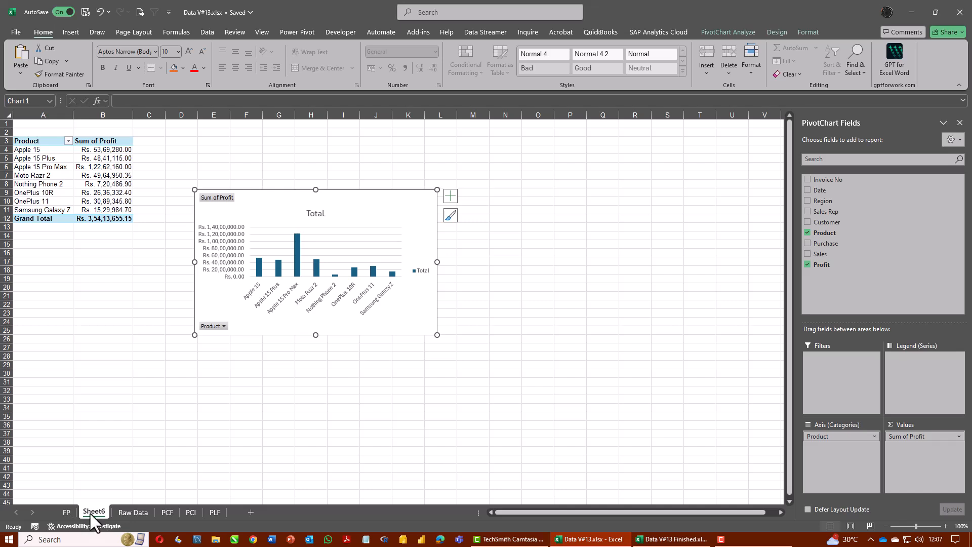
- Move the new pivot worksheet between PCF and PCI and rename it PCF2
drag(182, 510, 181, 508)
key(BackSpace)
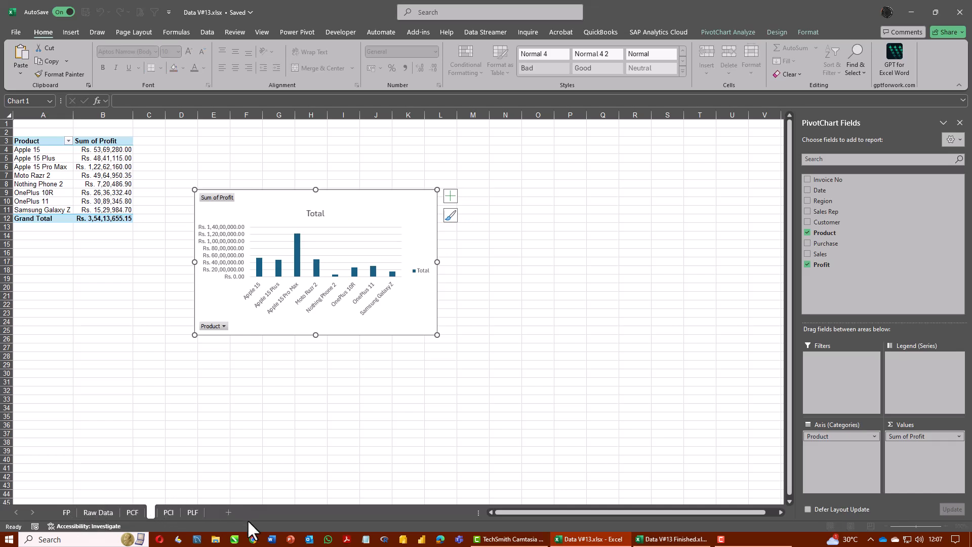
text(PCF2)
key(Return)
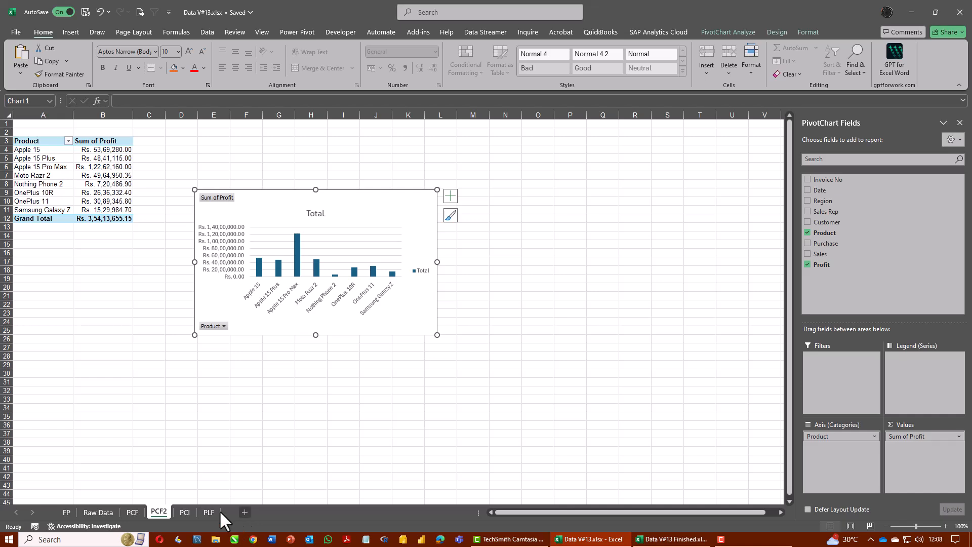
- Create a second PivotTable from the Raw Data table on a new worksheet, with Product as the row field
click(98, 512)
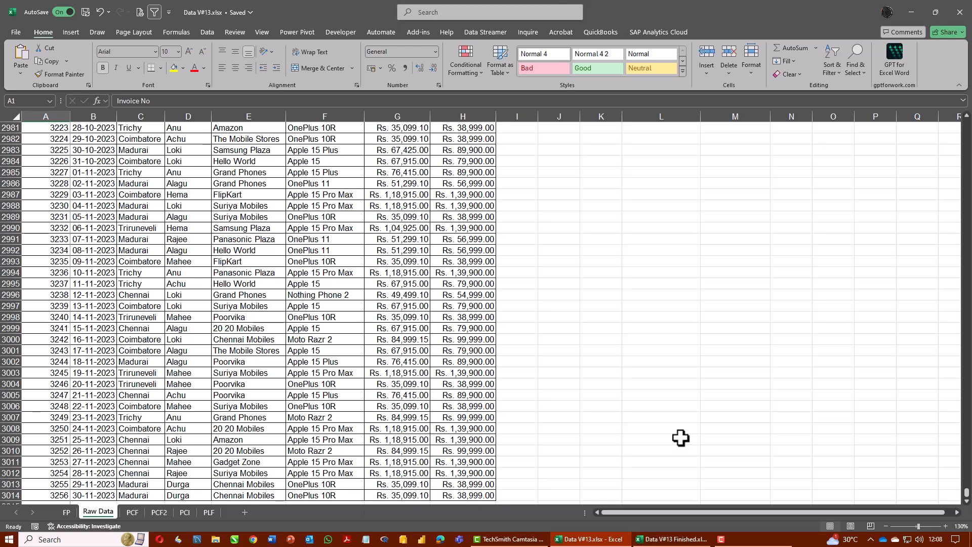
click(92, 248)
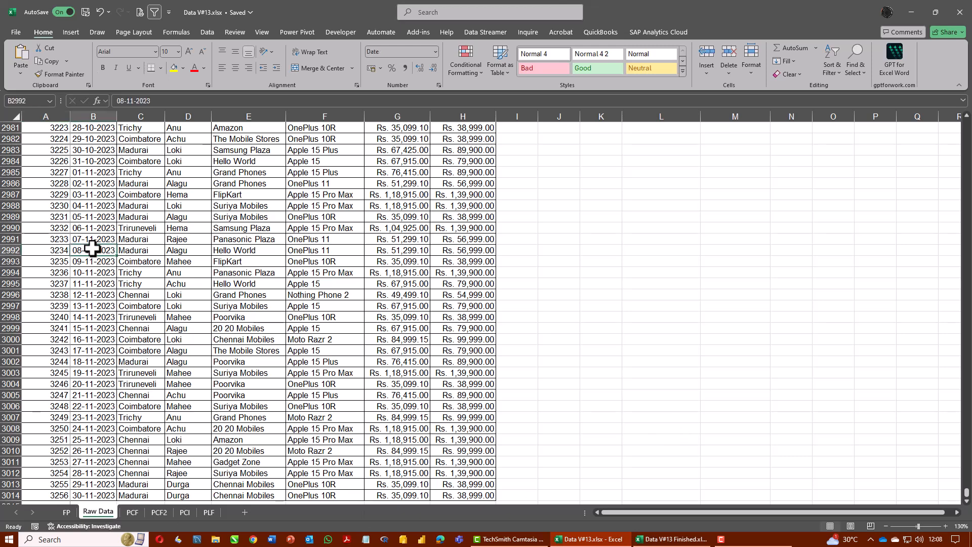
key(ctrl+Up)
key(ctrl+Left)
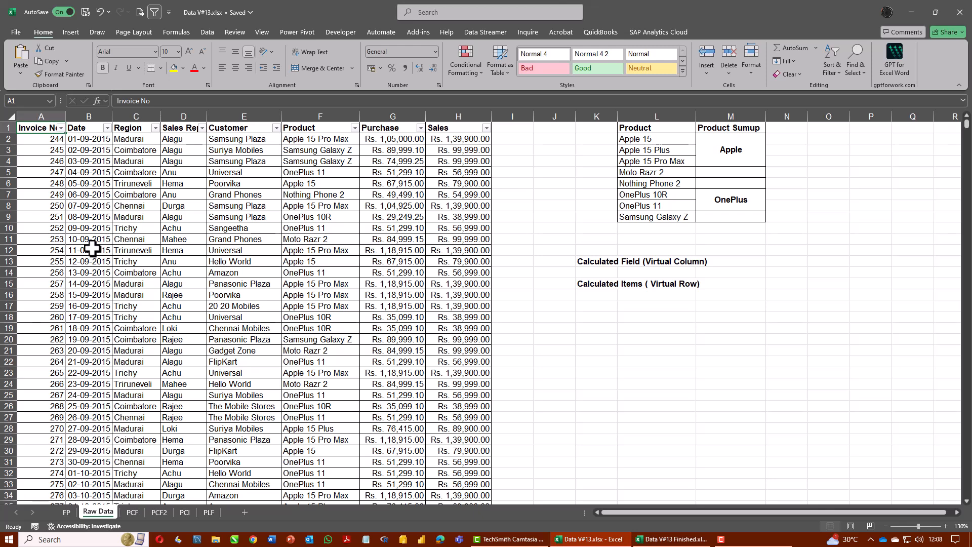
click(71, 31)
click(25, 49)
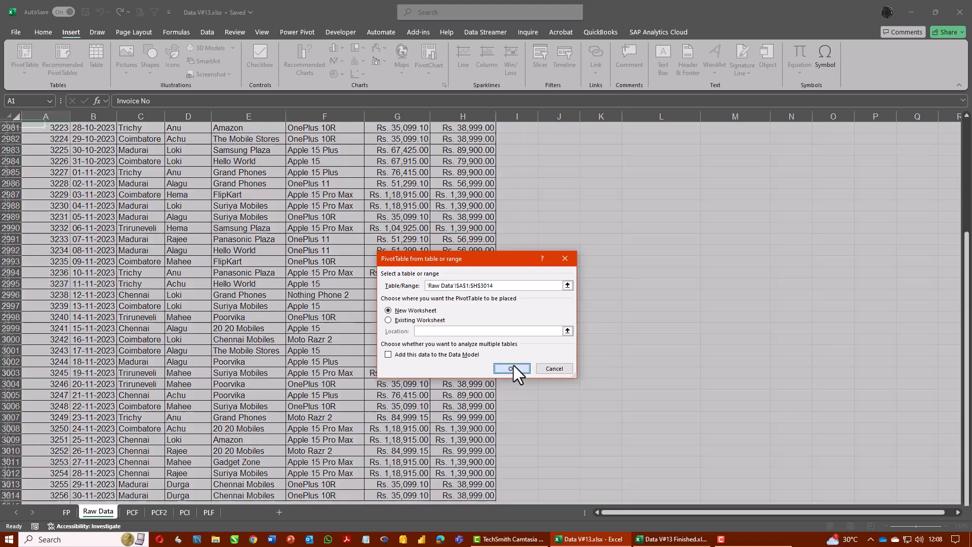
click(512, 370)
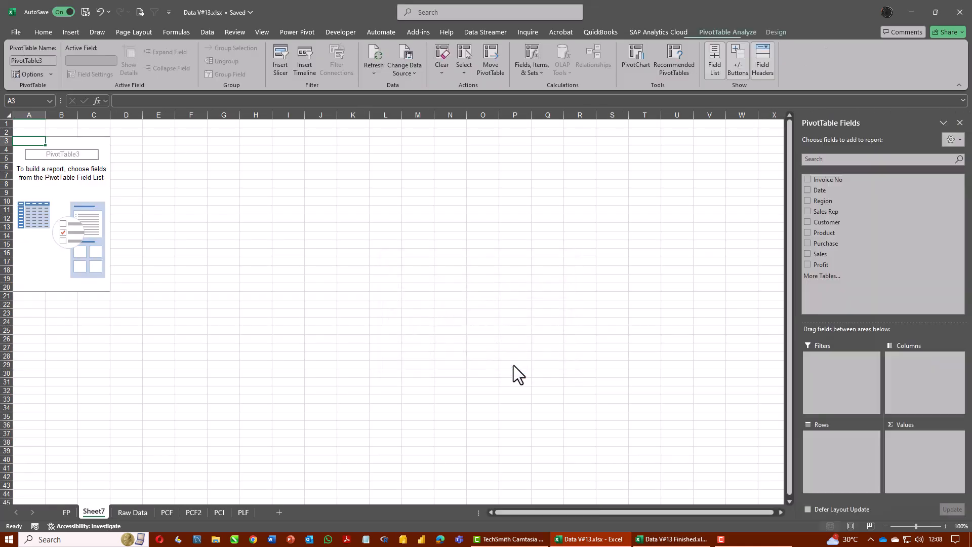
click(808, 233)
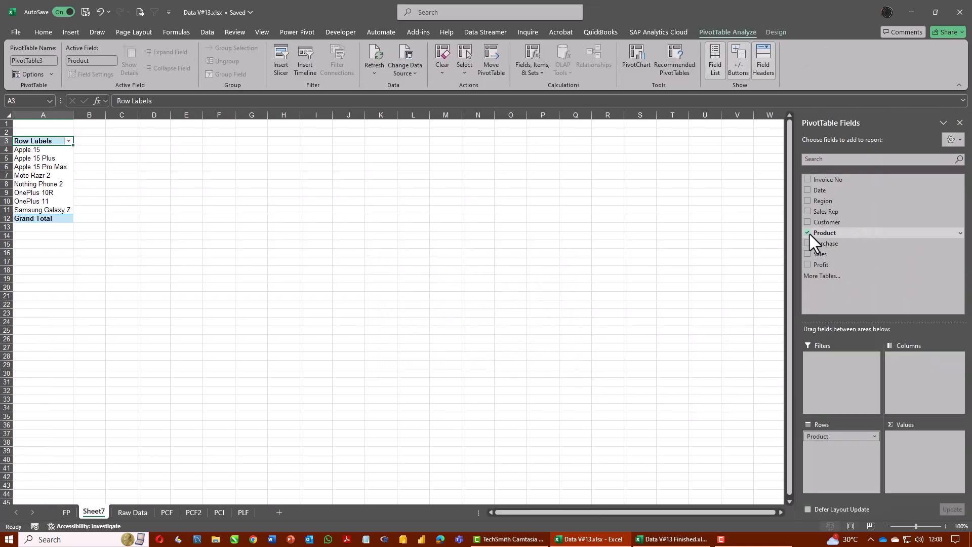
- Define a Product calculated item named Apple whose formula adds Apple 15, Apple 15 Plus and Apple 15 Pro Max
click(539, 74)
click(549, 103)
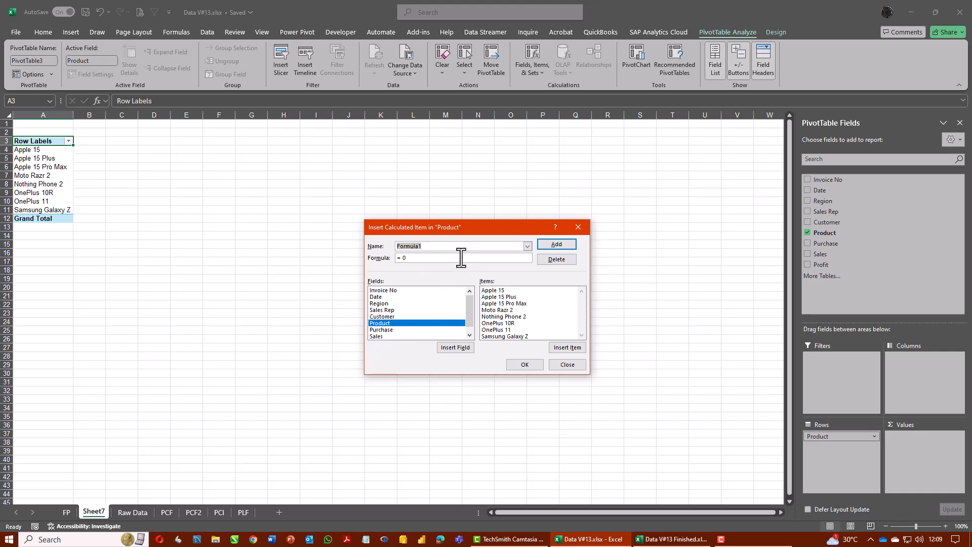
text(Apple)
click(501, 290)
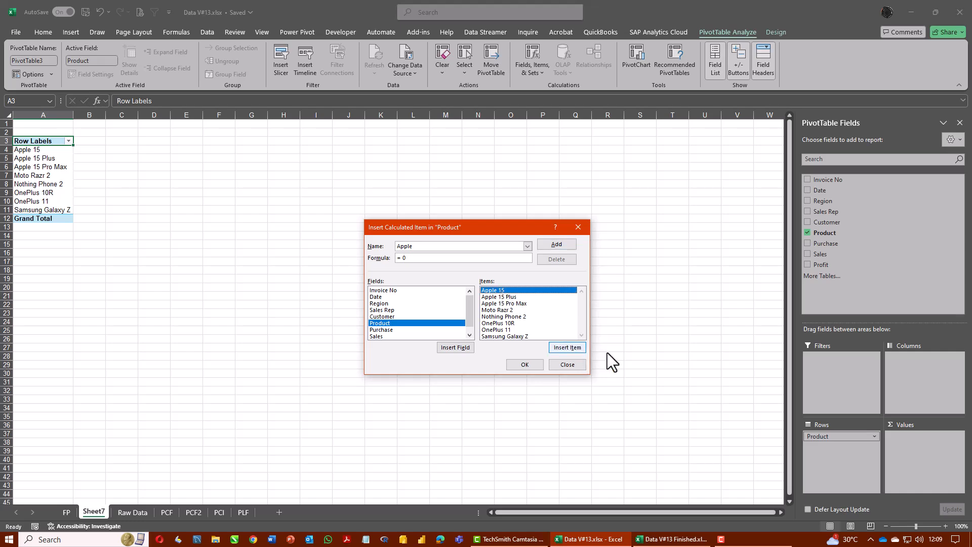
click(567, 348)
text(+)
click(498, 297)
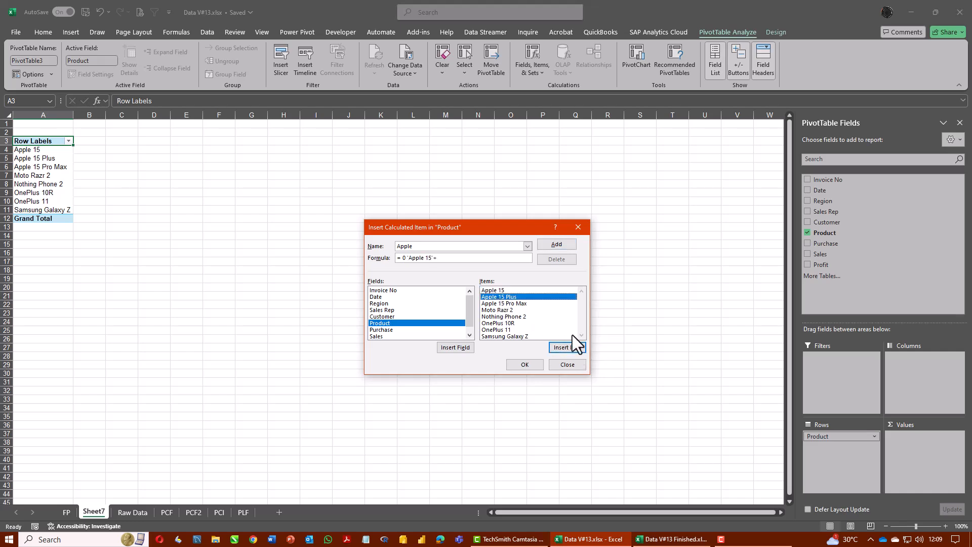
click(566, 348)
text(+)
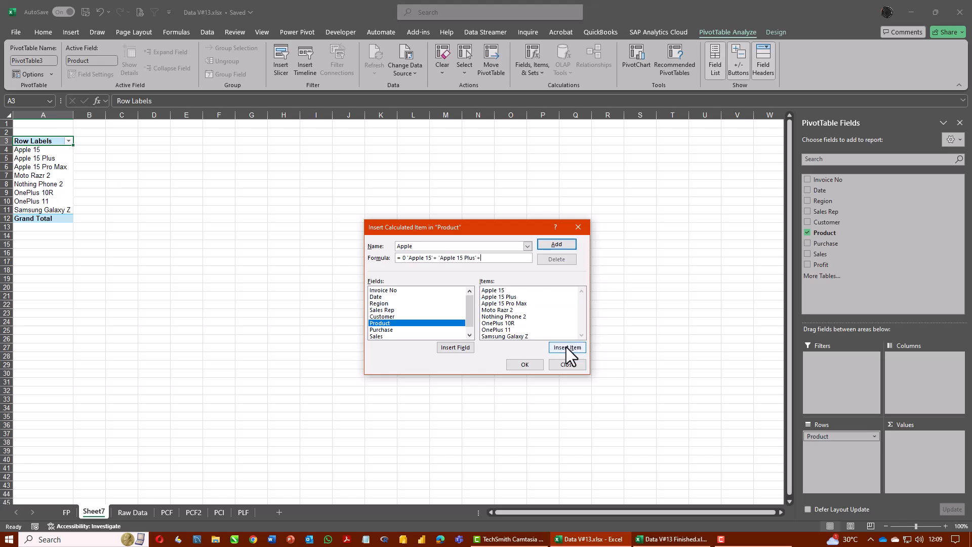
click(566, 348)
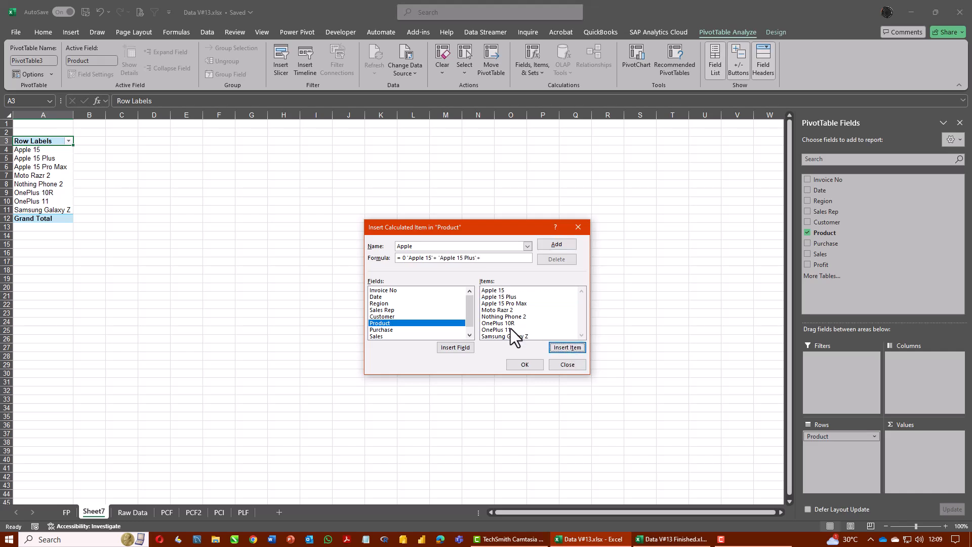
click(502, 303)
click(568, 347)
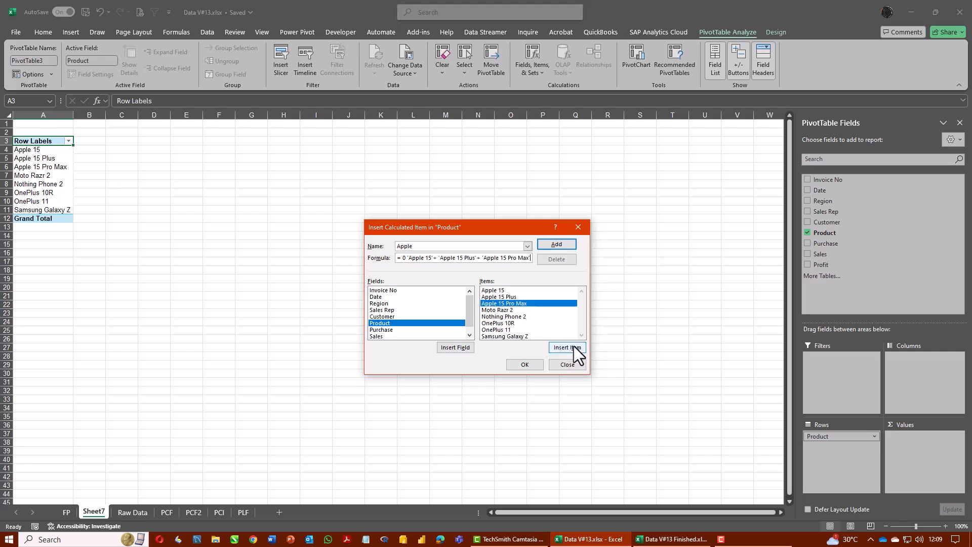
- Remove the leading 0 from the Apple formula and add the calculated item to the PivotTable
click(406, 258)
key(BackSpace)
key(BackSpace)
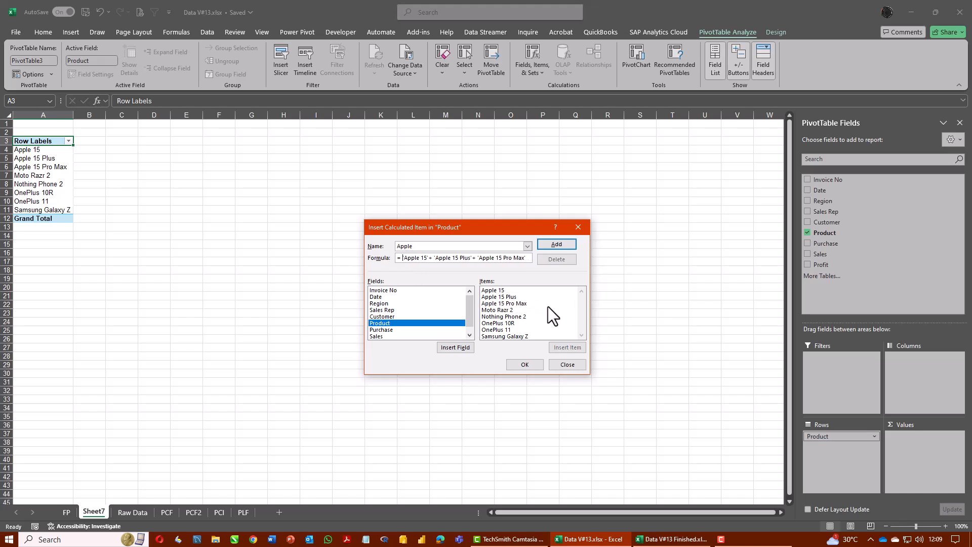
click(557, 244)
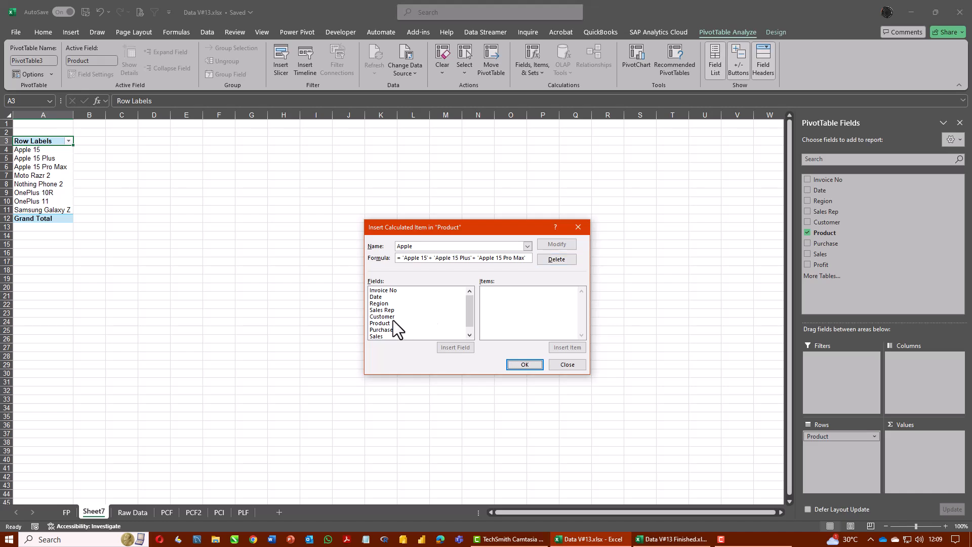
click(375, 323)
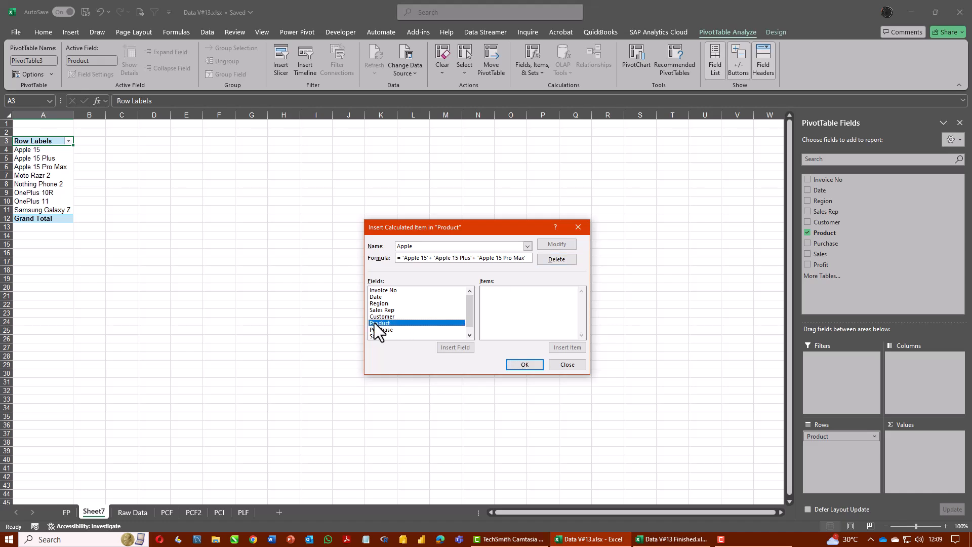
click(526, 365)
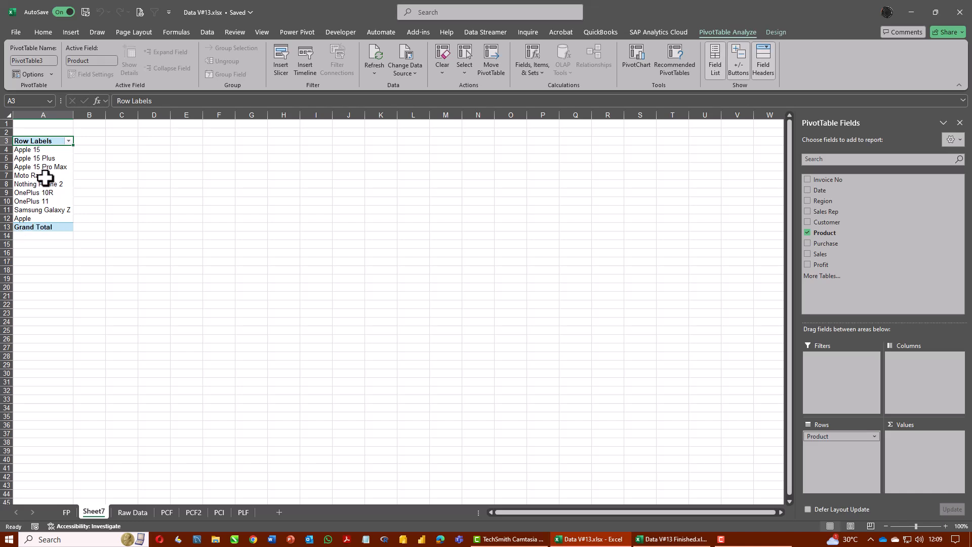
- Add a Product calculated item named Oneplus whose formula adds OnePlus 10R and OnePlus 11
click(50, 151)
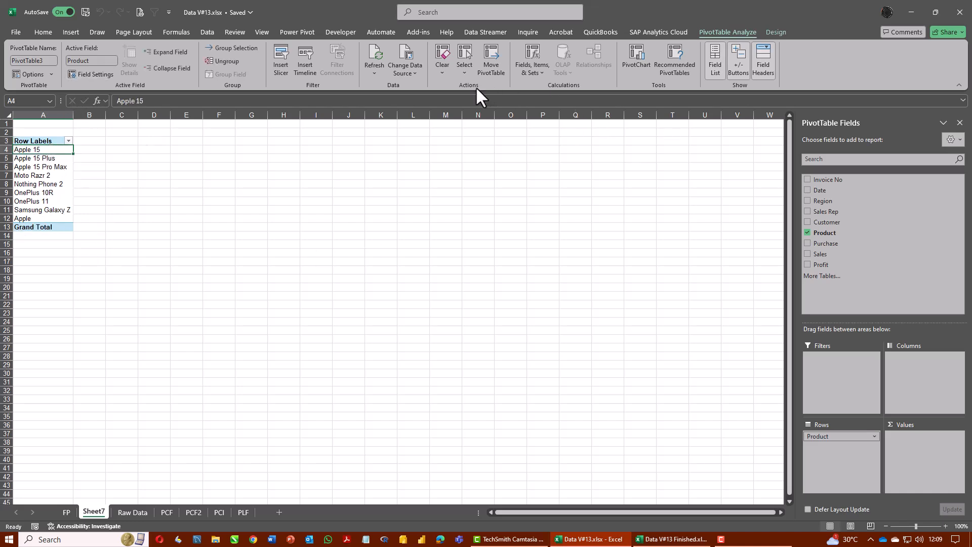
click(532, 63)
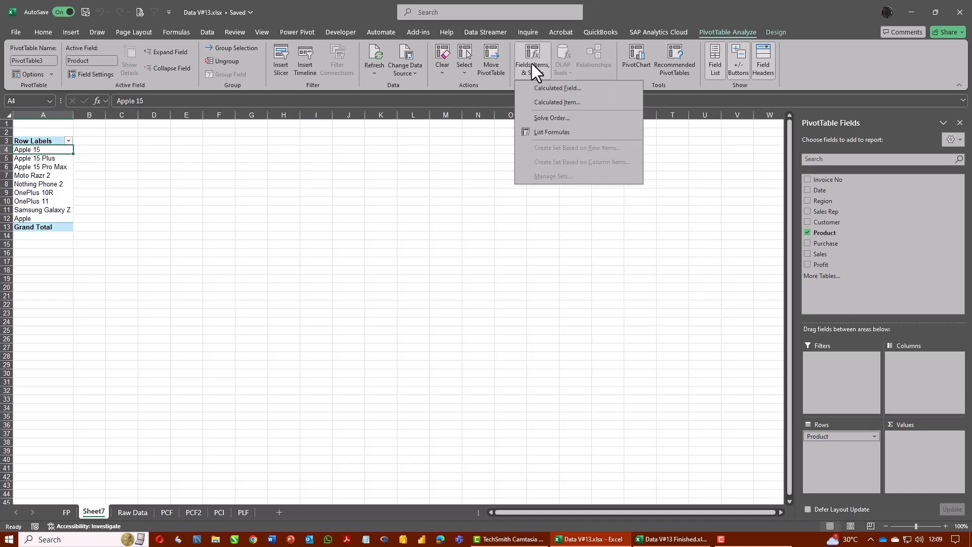
click(547, 101)
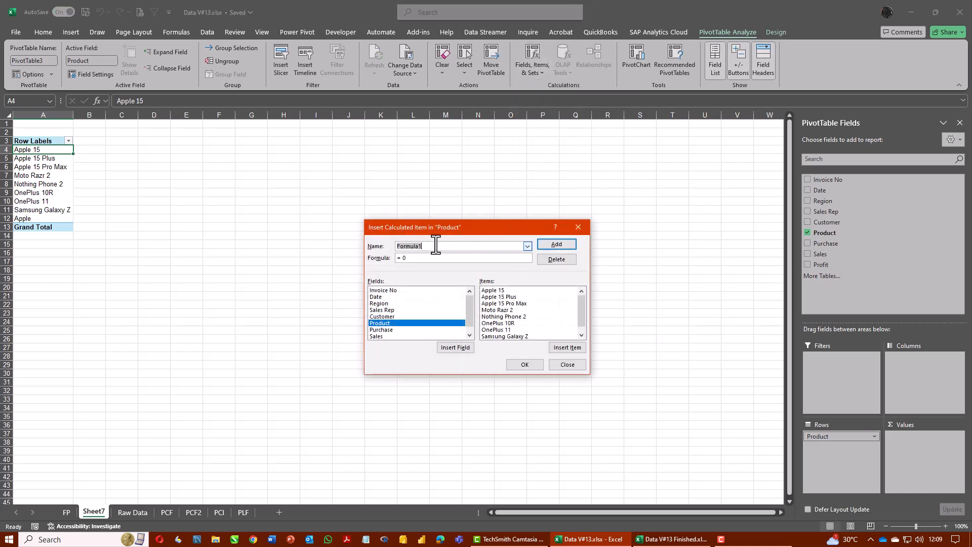
text(Oneplus)
click(416, 256)
click(500, 324)
click(574, 347)
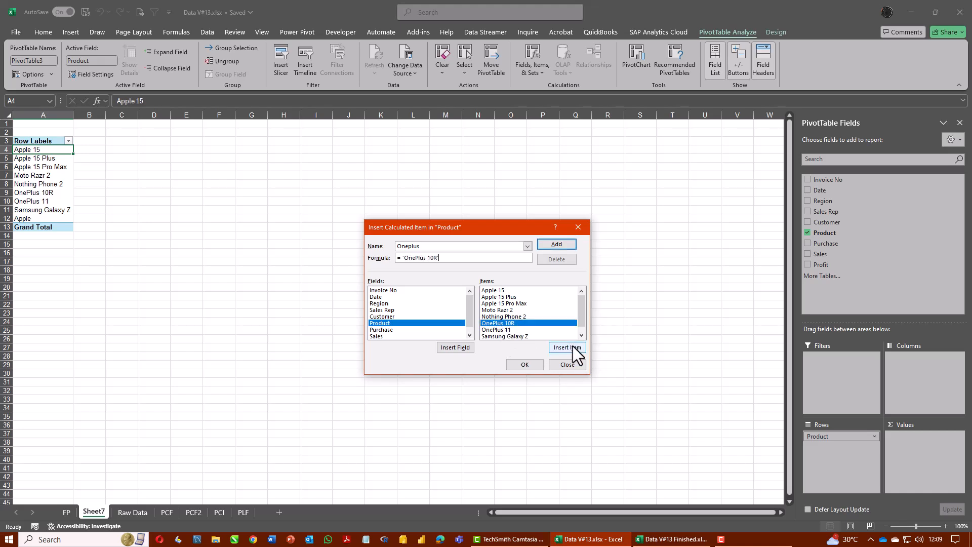
text(+)
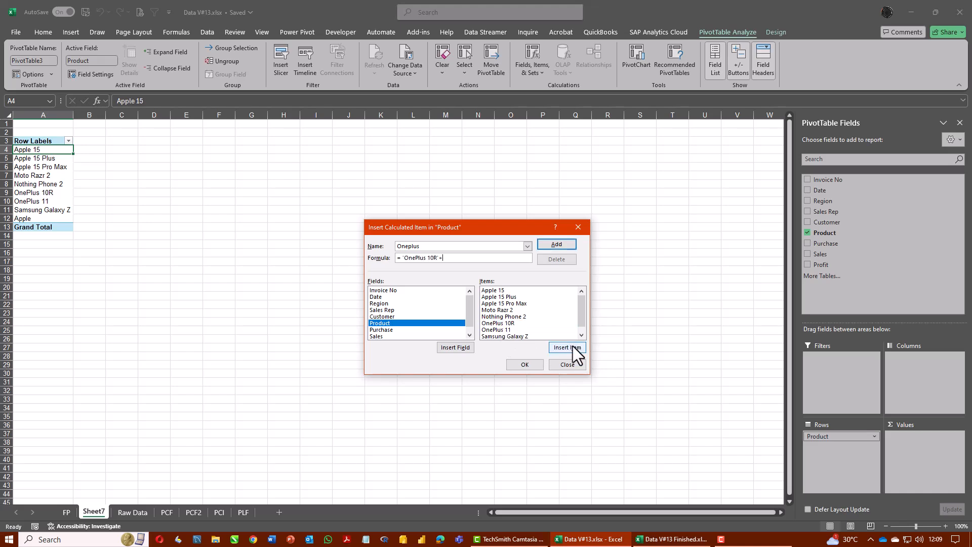
click(496, 330)
click(573, 347)
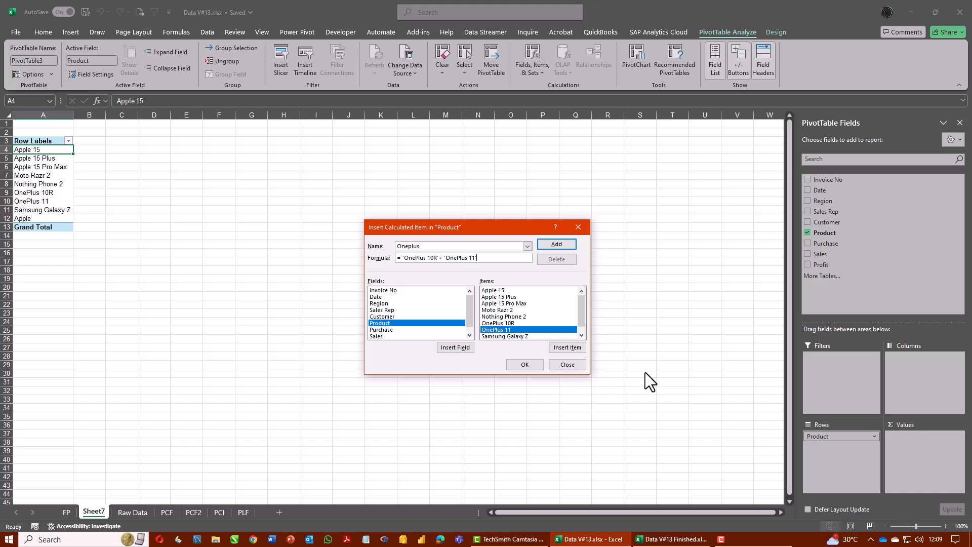
click(525, 365)
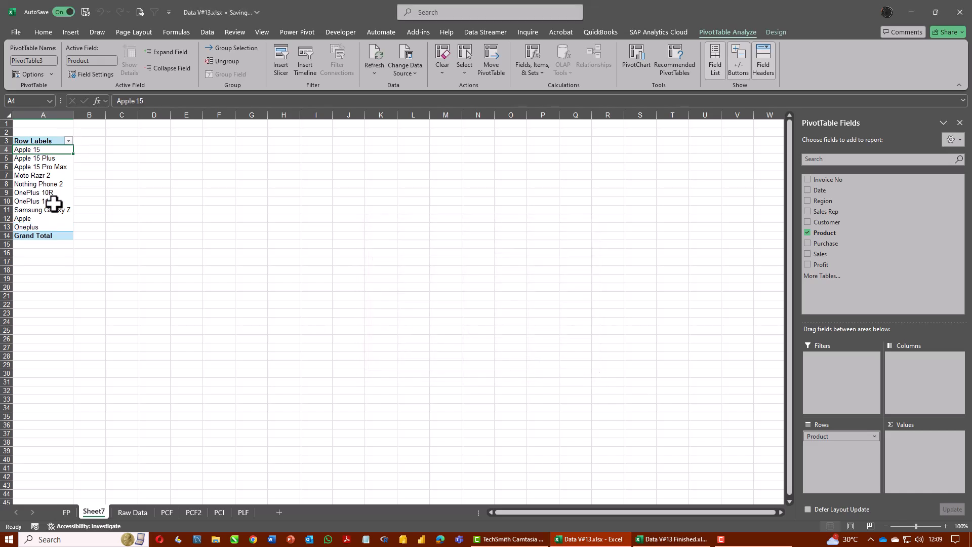
click(68, 141)
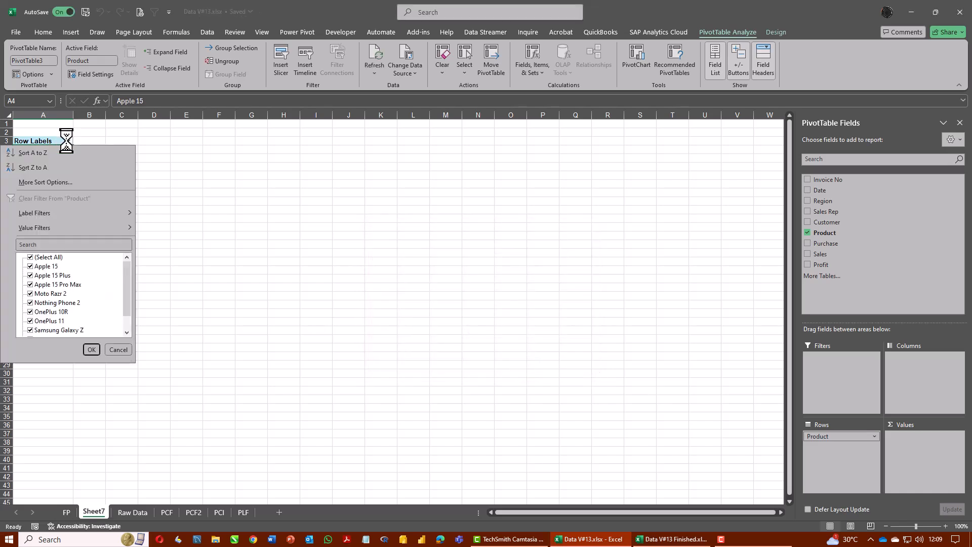
click(29, 257)
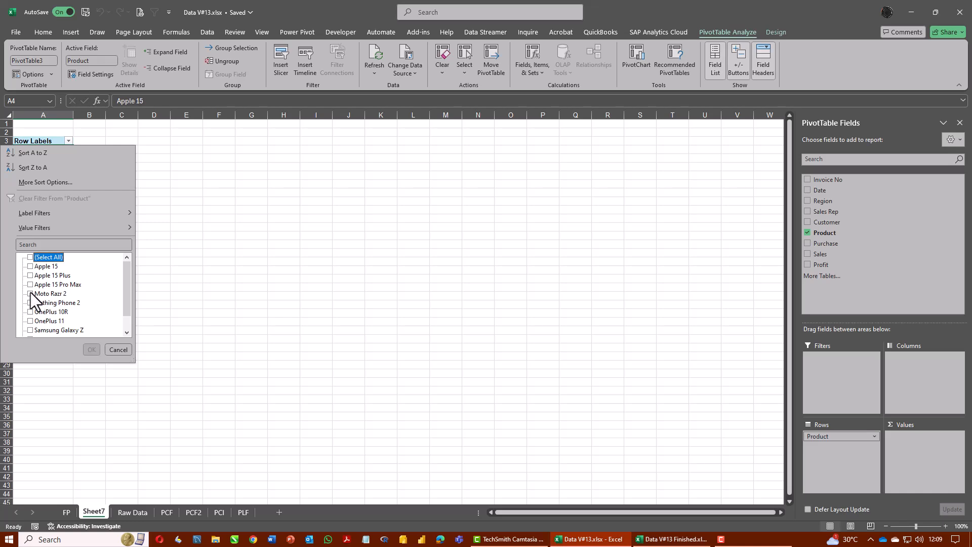
click(118, 350)
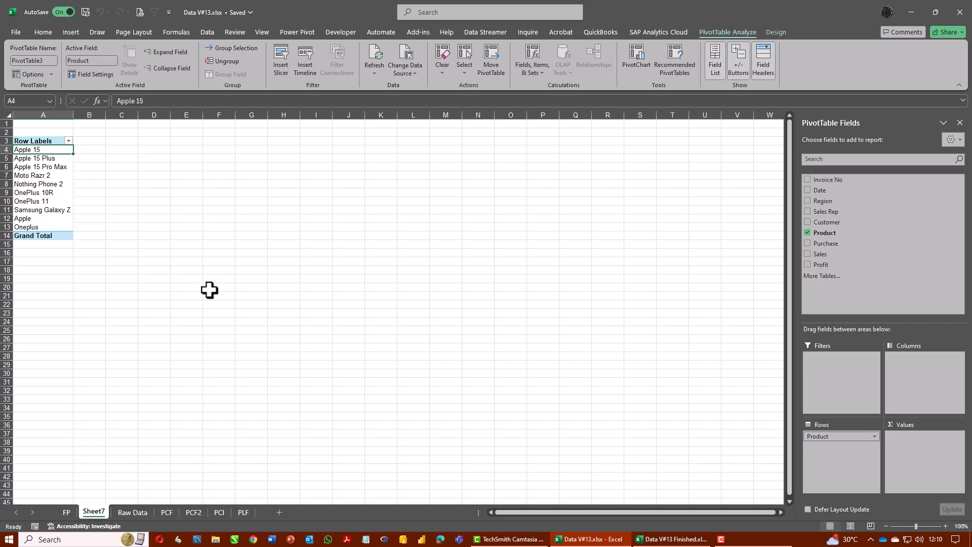
- Start a Product calculated item named Others with Moto Razr 2 as the first term of its formula
click(52, 175)
click(530, 76)
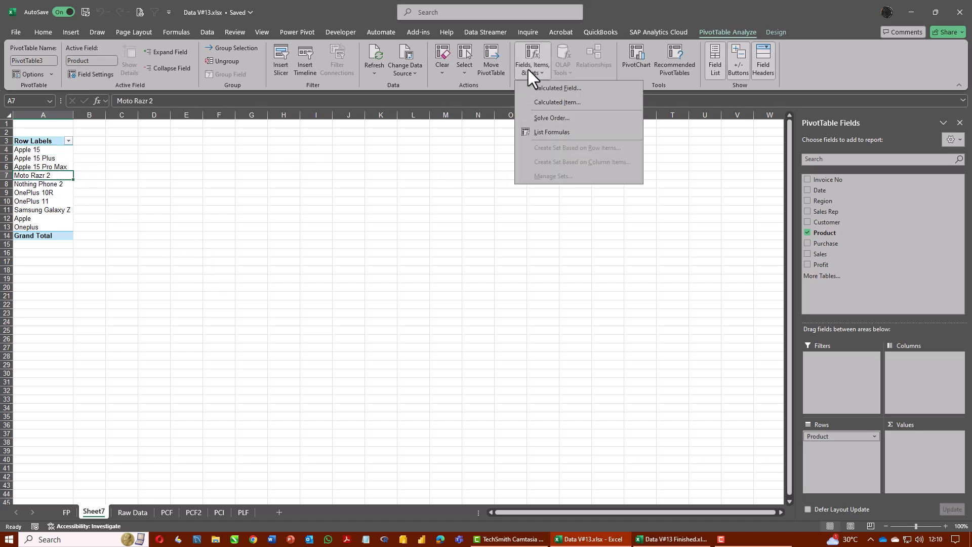
click(551, 104)
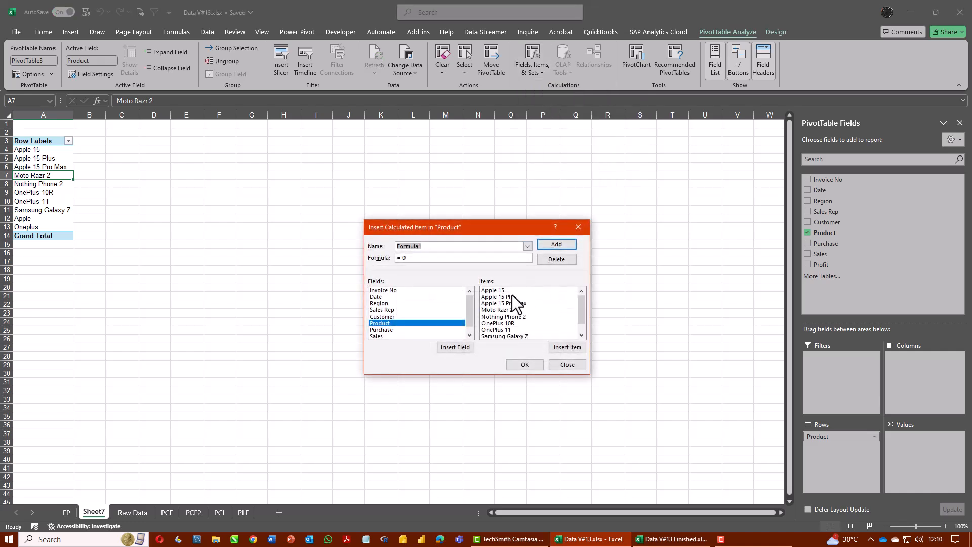
text(Others)
click(509, 311)
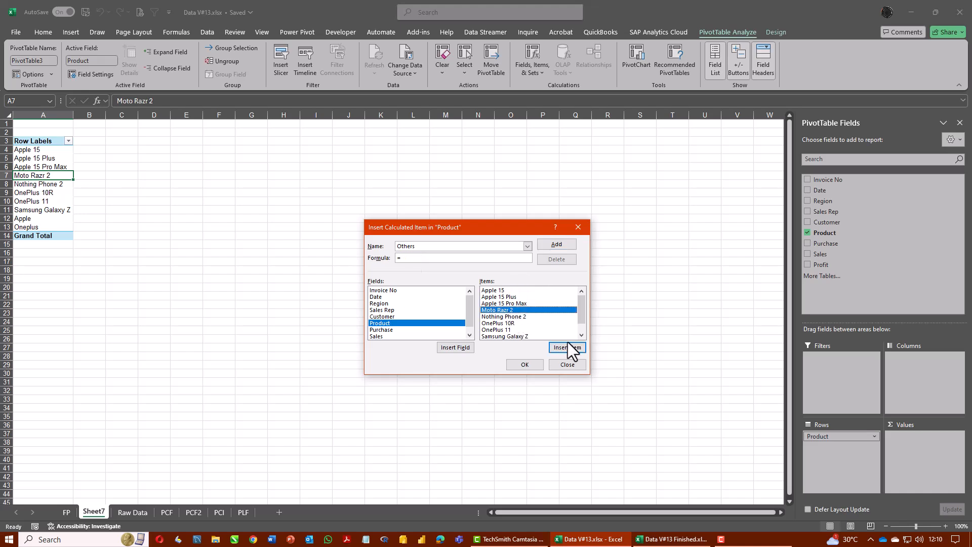
click(567, 347)
text(+)
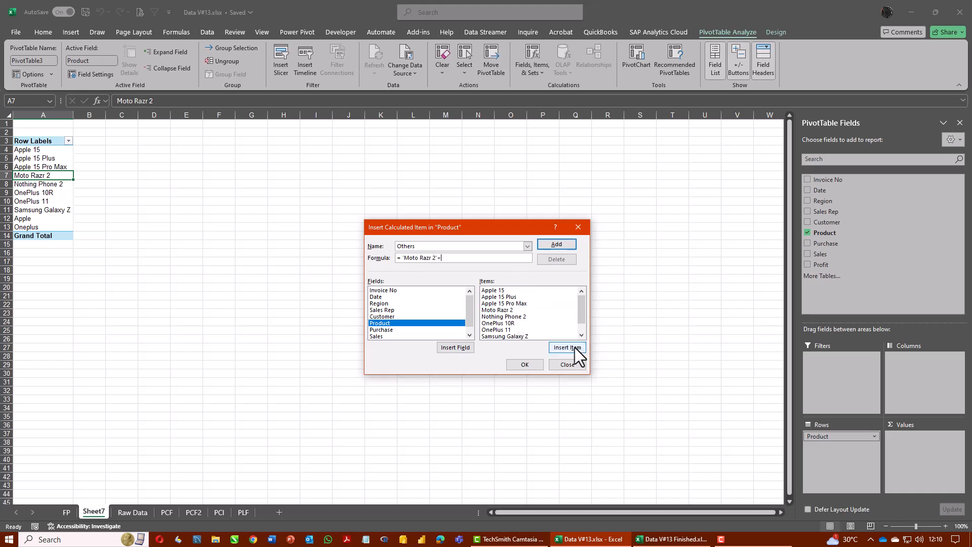
- Complete the Others formula by adding Nothing Phone 2 and Samsung Galaxy Z, and insert the item into the PivotTable
click(504, 317)
click(567, 347)
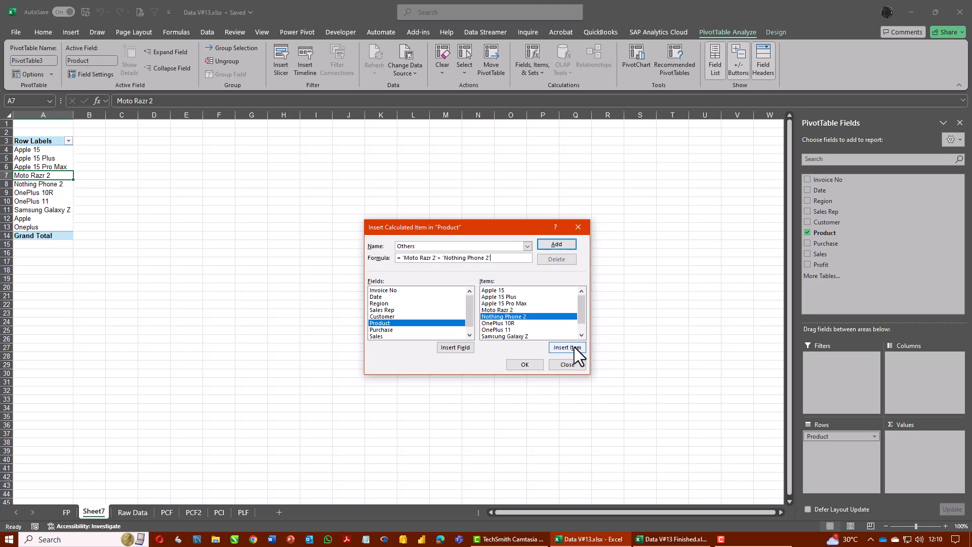
text(+)
click(506, 336)
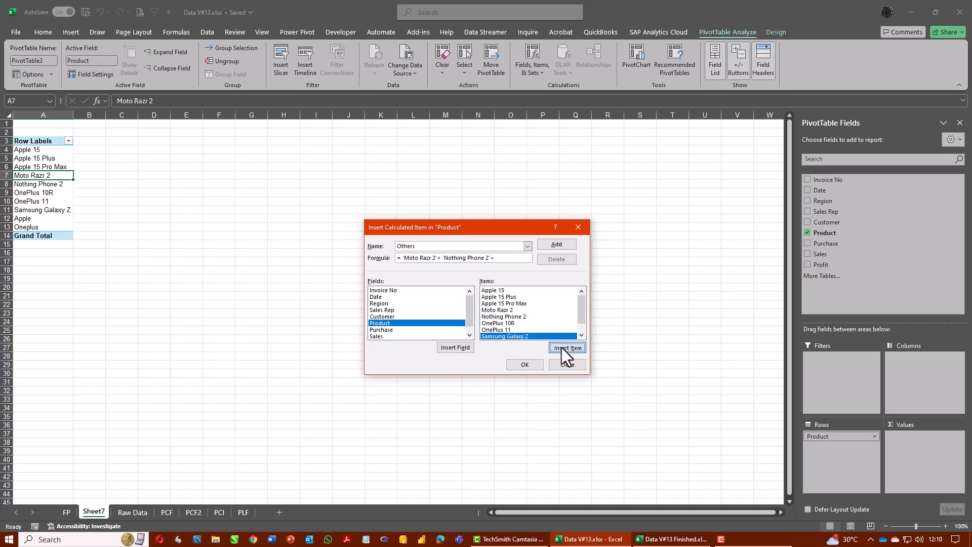
click(561, 347)
scroll(542, 311, down, 1)
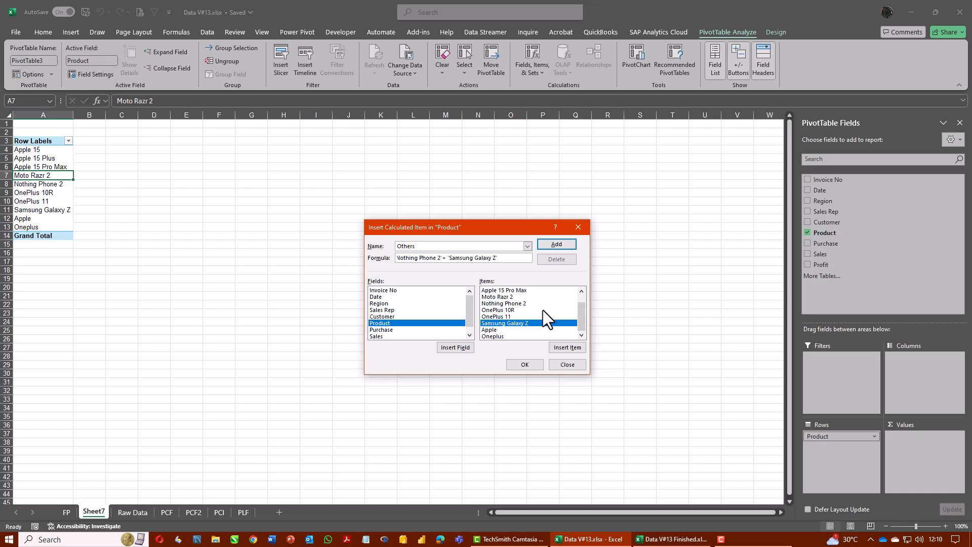
scroll(543, 310, up, 1)
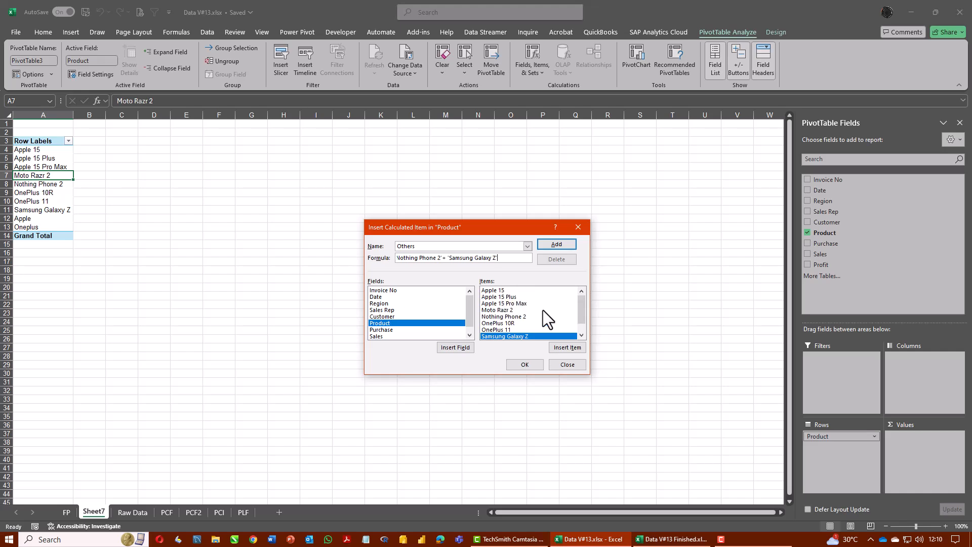
click(525, 363)
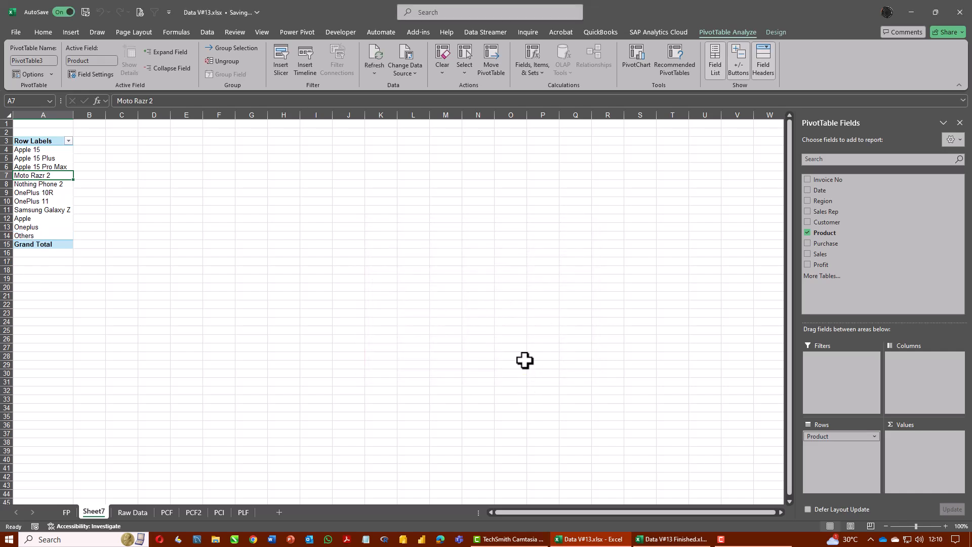
- Filter the product rows to only Apple, Oneplus and Others, and add Profit as a summed value
click(69, 141)
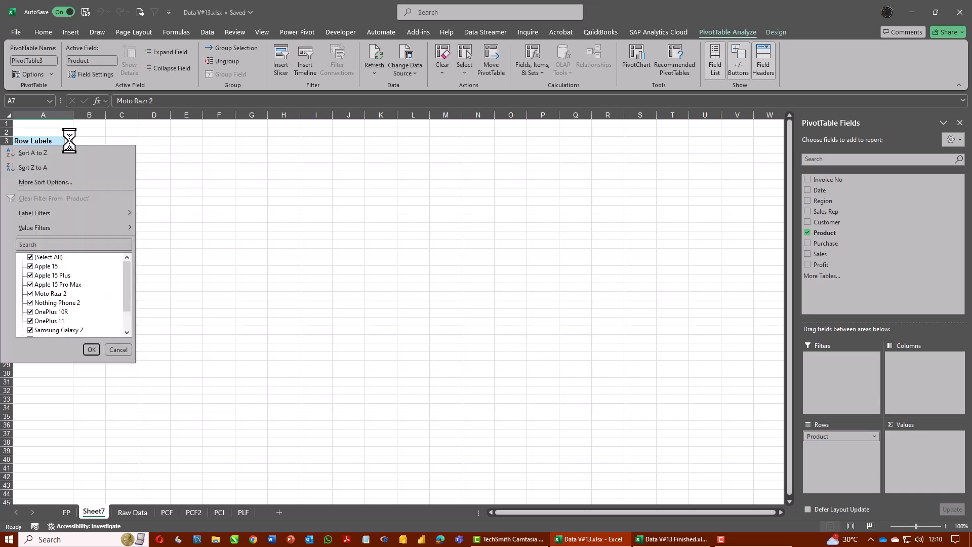
click(31, 257)
scroll(93, 297, down, 1)
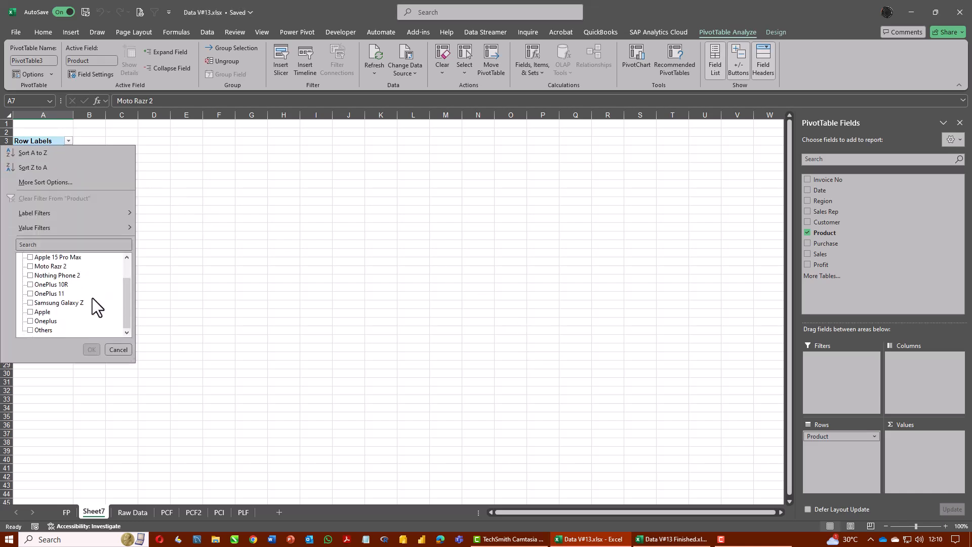
click(30, 320)
click(31, 330)
click(91, 349)
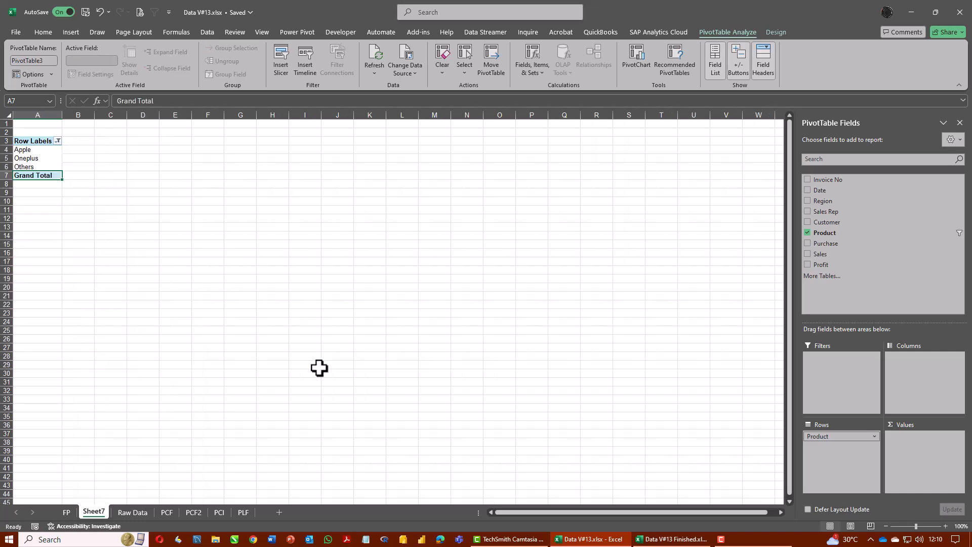
click(808, 264)
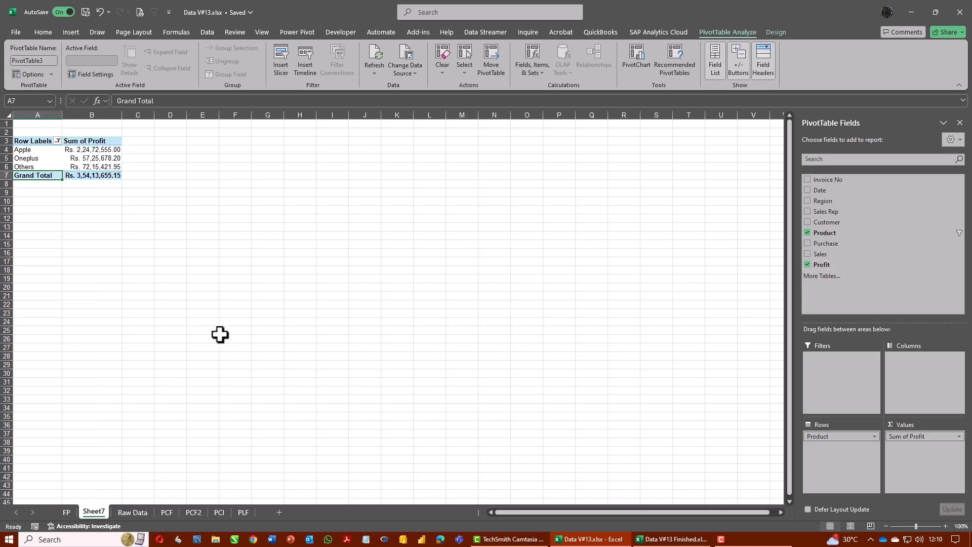
- Rename the new pivot worksheet PC1 2 and move it between PCI and PLF
double_click(97, 511)
key(BackSpace)
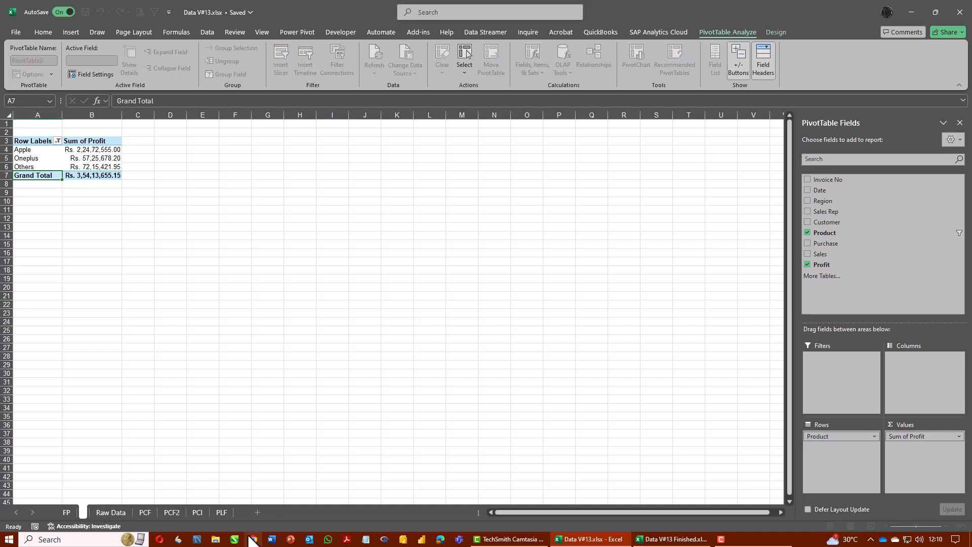
text(PC)
key(Return)
text(1)
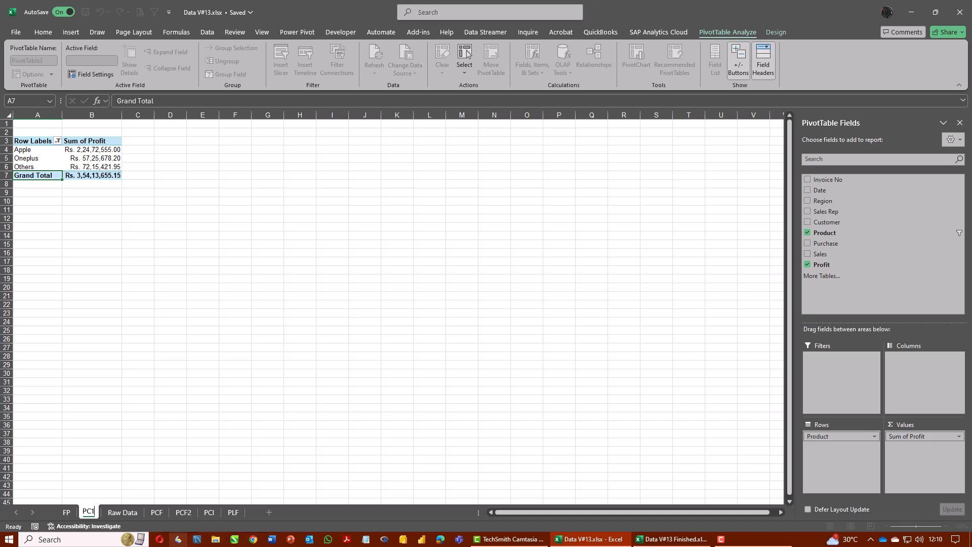
key(Return)
text(2)
key(Return)
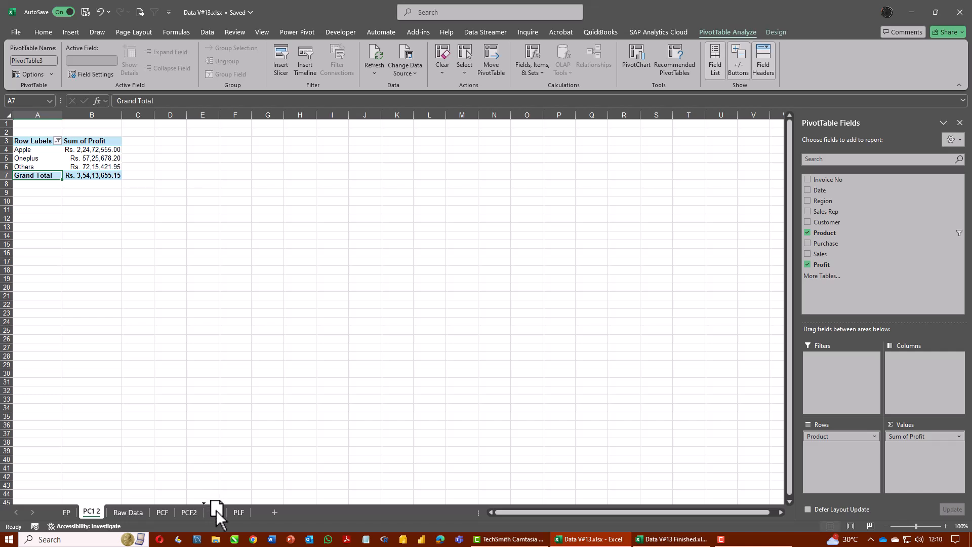
drag(234, 512, 232, 512)
- On the PCF2 worksheet, add Sales to the PivotTable values ahead of Profit
click(152, 511)
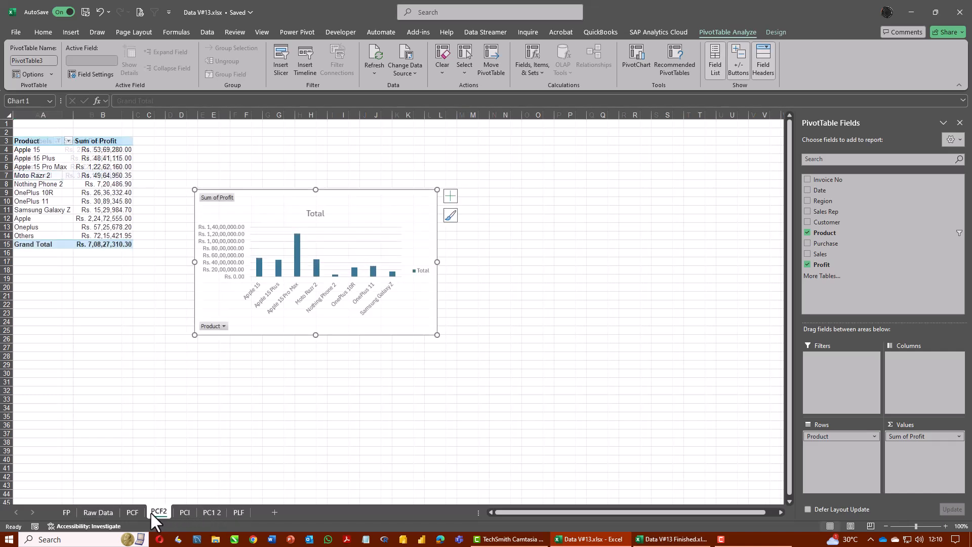
click(96, 141)
click(809, 253)
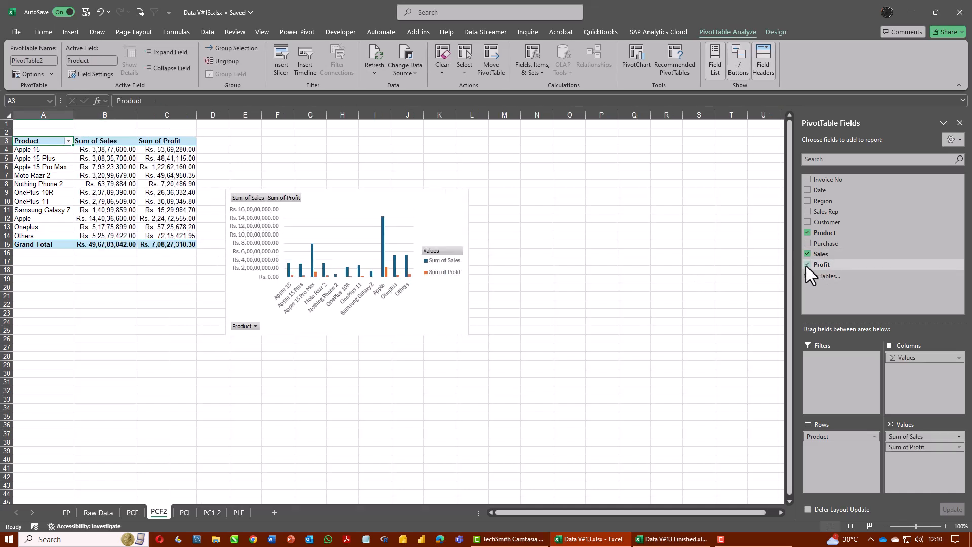
- On the PC1 2 worksheet, rebuild the PivotTable values as Sales followed by Profit
click(212, 512)
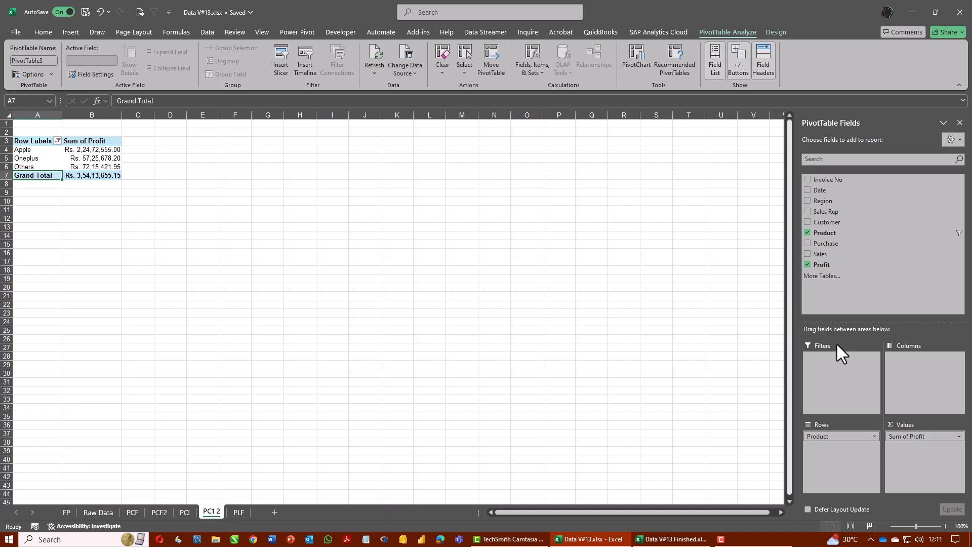
click(808, 264)
click(808, 254)
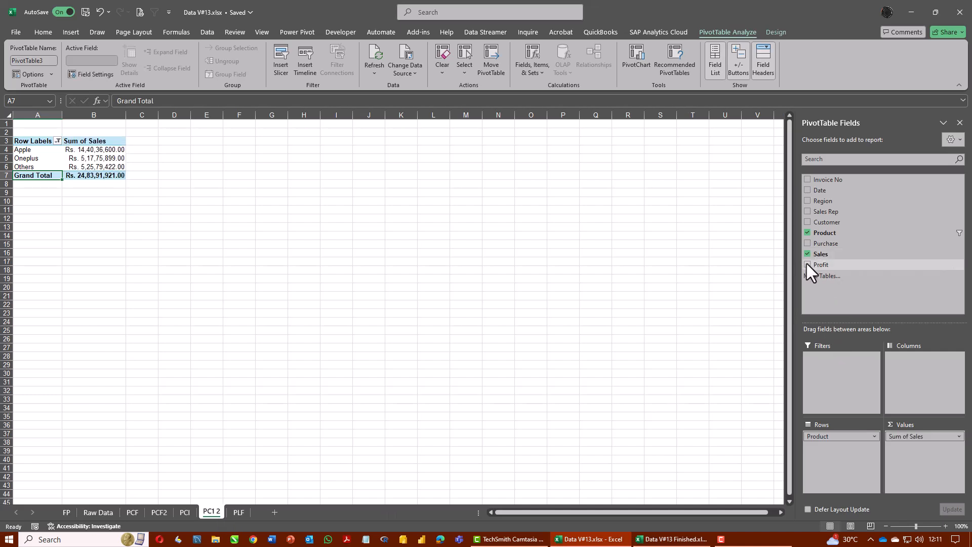
click(807, 265)
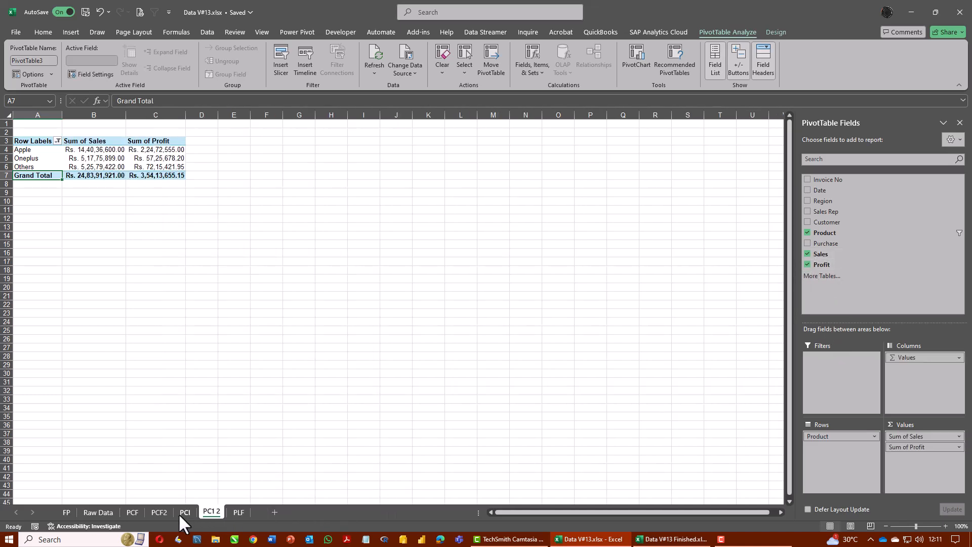
- Compare the PCF2 and PC1 2 PivotTables, and inspect the contents of Apple's Sales and Profit cells on PC1 2
click(159, 512)
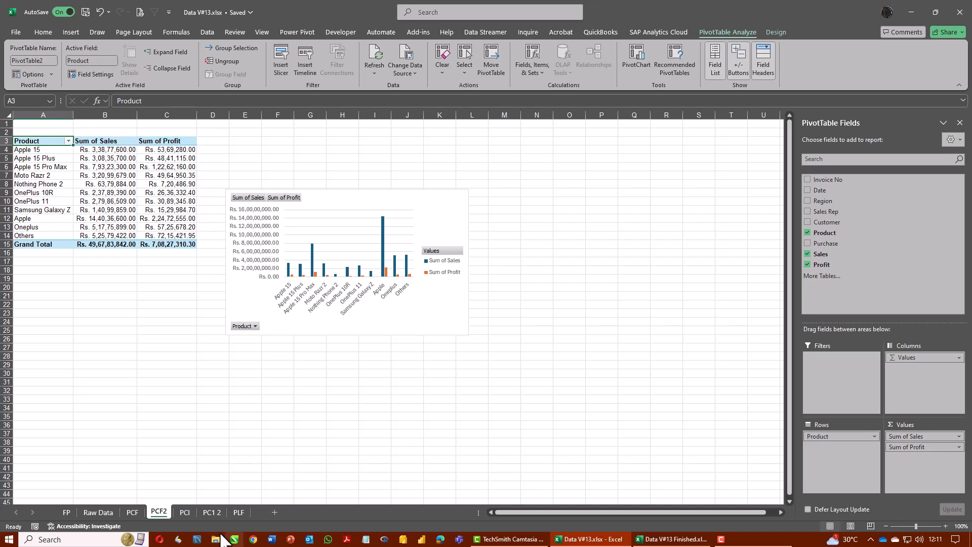
click(211, 512)
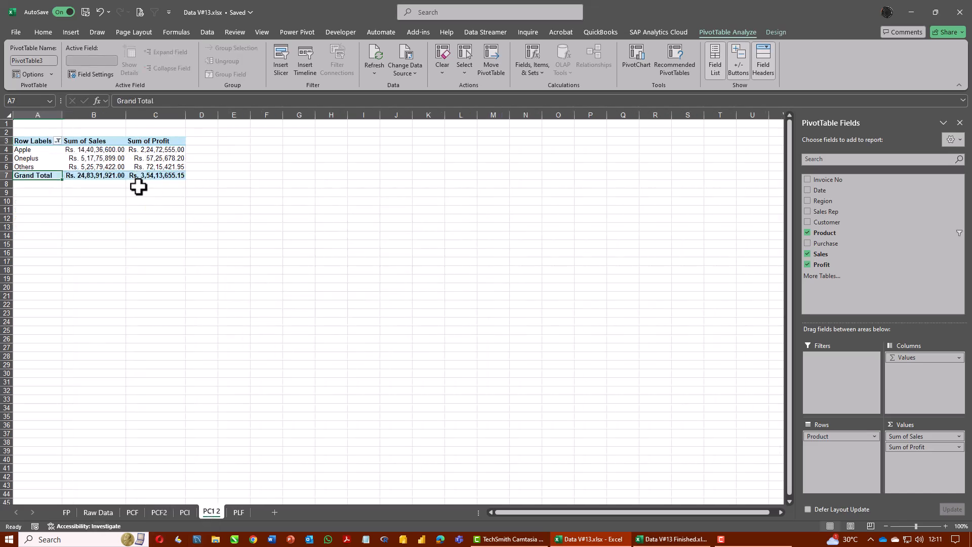
click(101, 152)
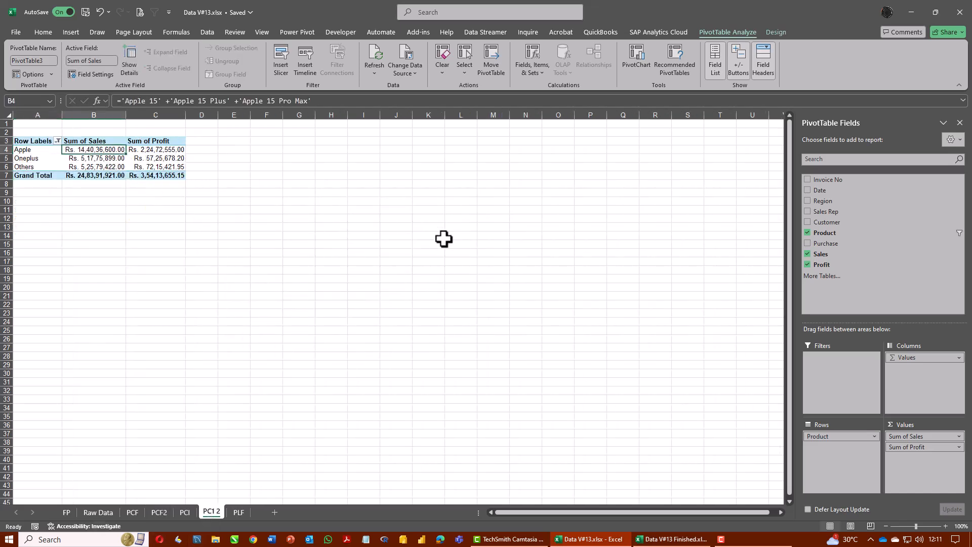
key(F2)
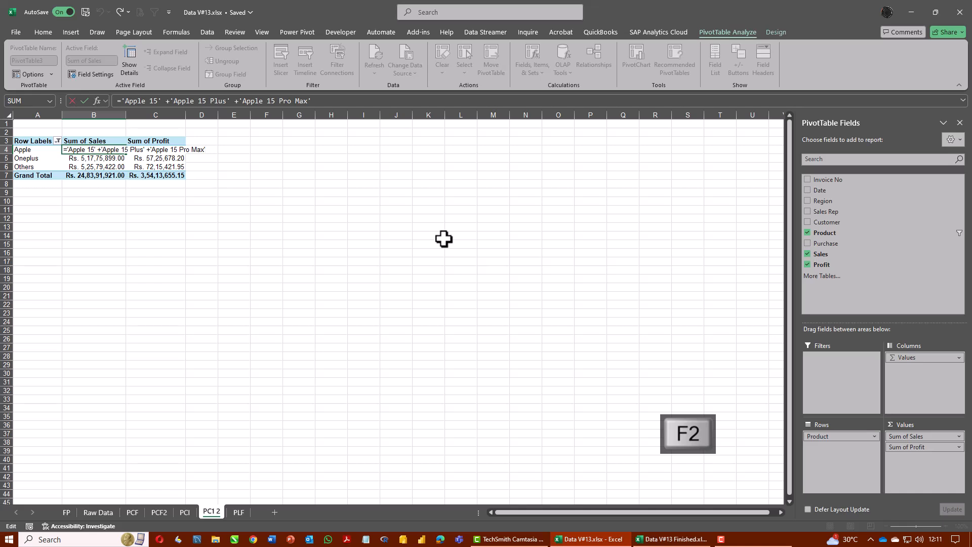
key(Escape)
click(157, 150)
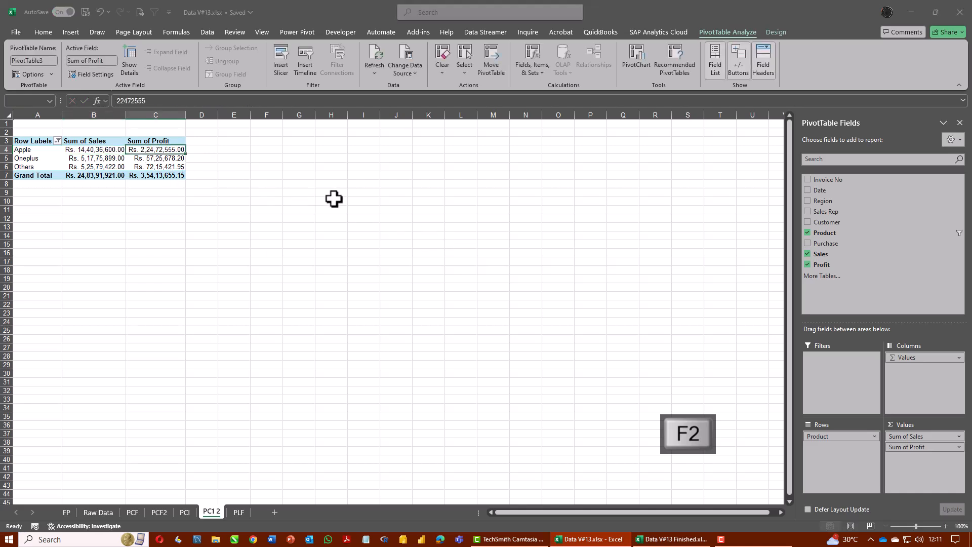
key(F2)
key(Return)
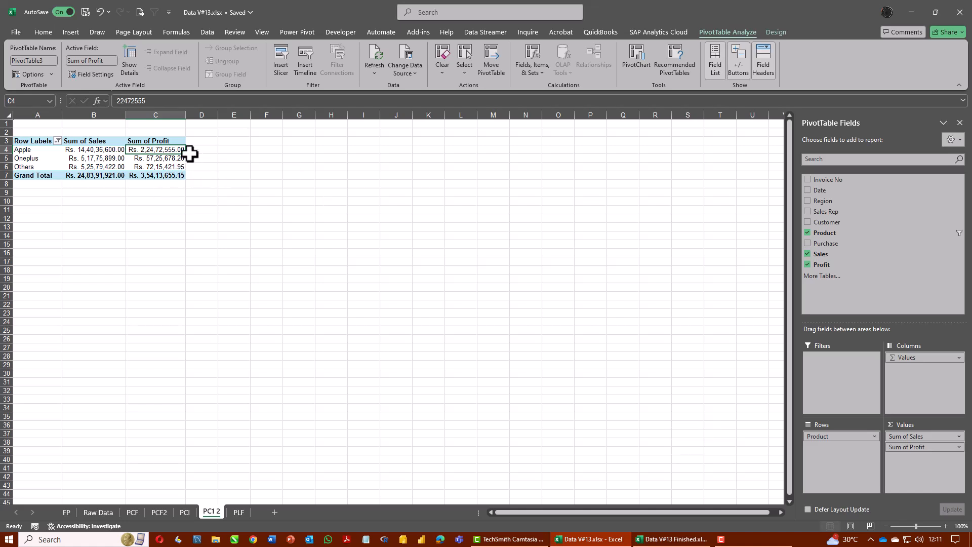
- Examine the calculated item formulas behind the Sales values of Apple, Oneplus and Others
click(104, 152)
key(F2)
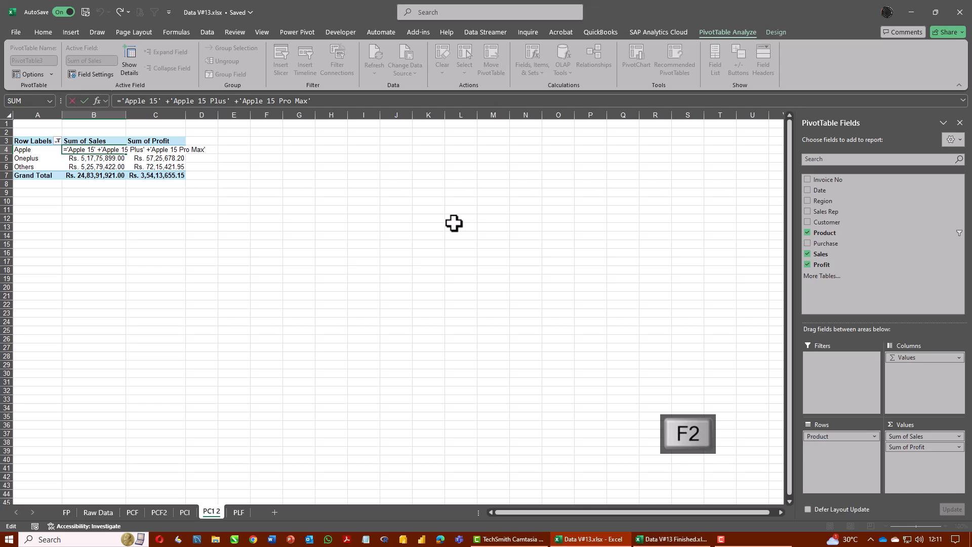
key(Escape)
key(Down)
key(Down)
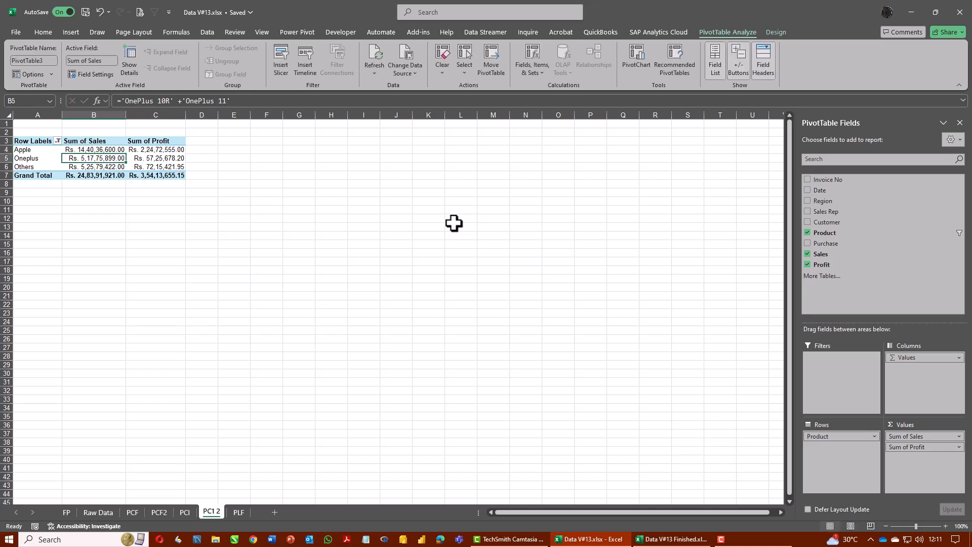
key(Up)
key(Up)
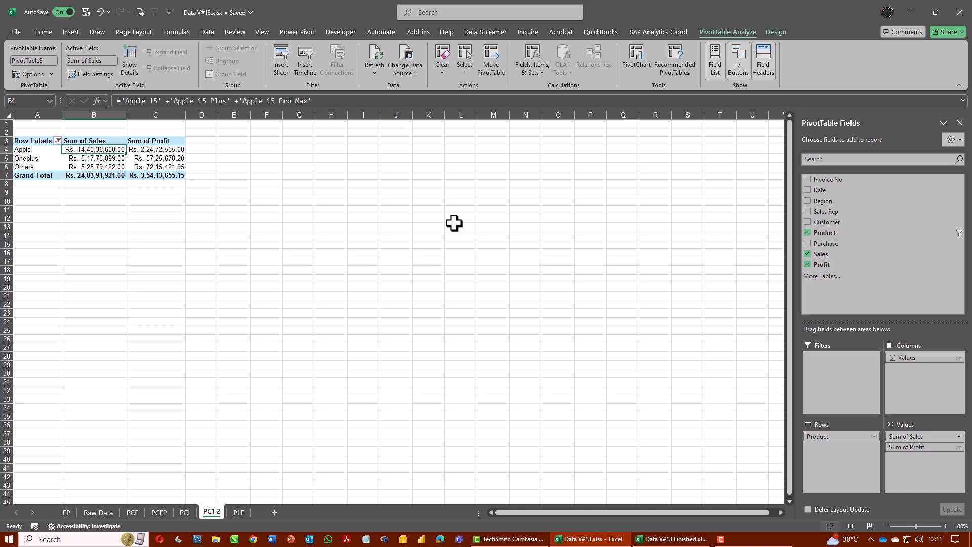
key(Down)
key(Down)
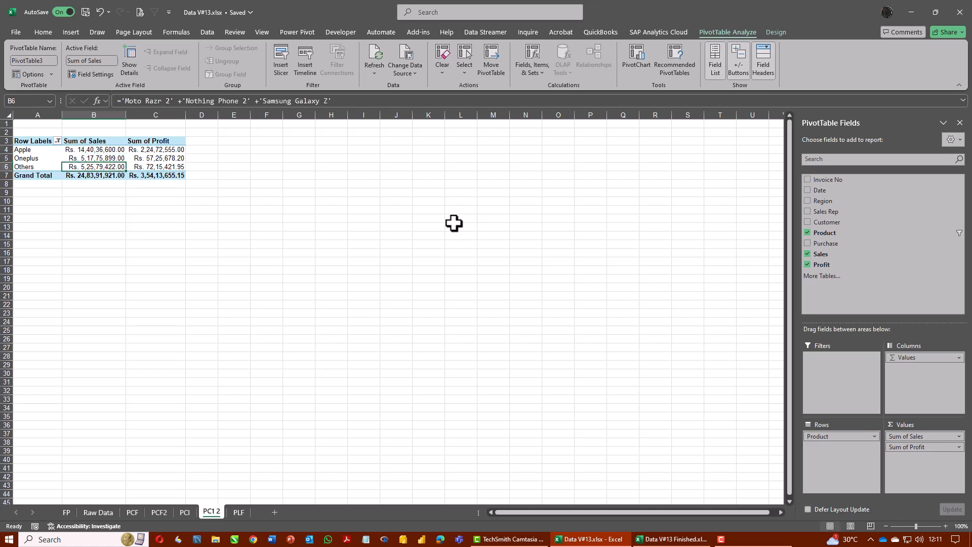
key(Up)
key(Up)
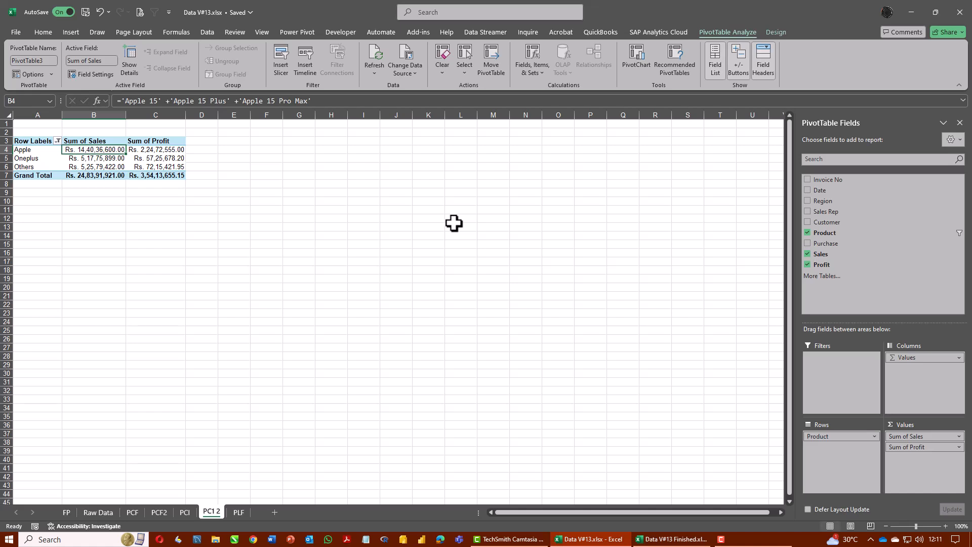
- List the formulas of the PC1 2 PivotTable's calculated field and calculated items on a new worksheet
click(244, 511)
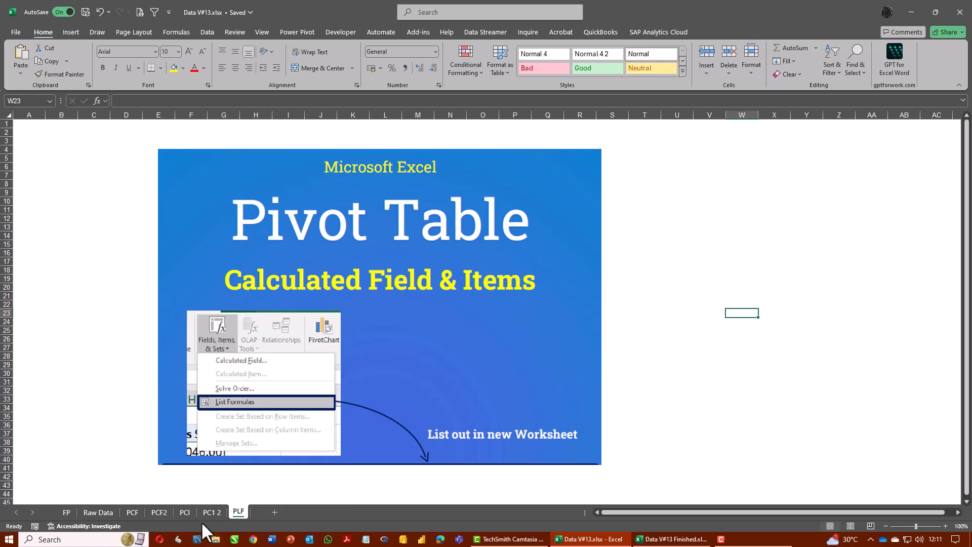
click(212, 512)
click(155, 150)
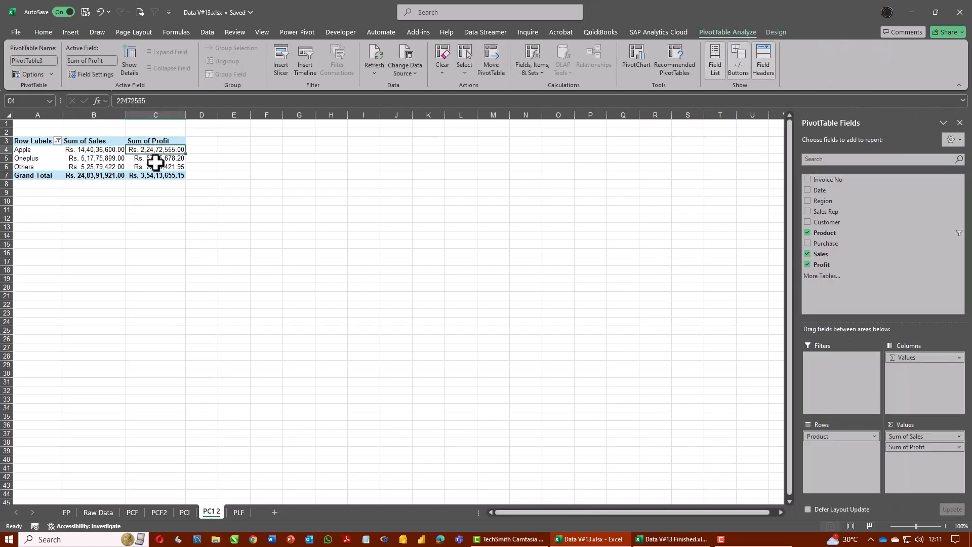
click(537, 70)
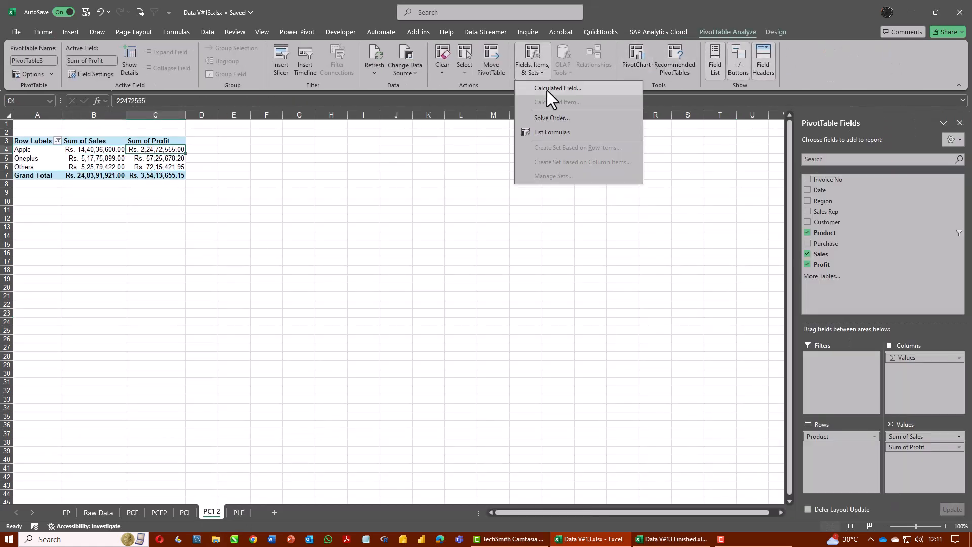
click(548, 135)
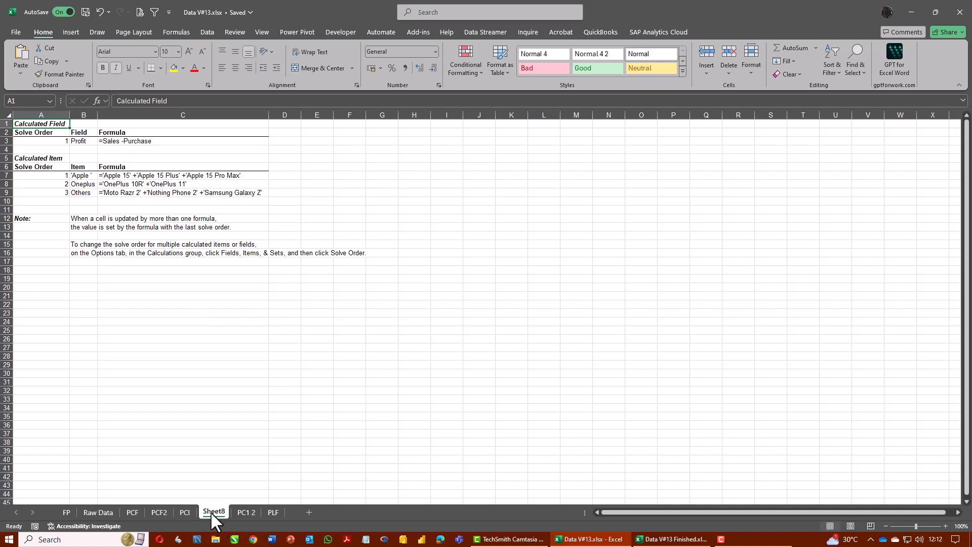
- Move the new formula list worksheet after PLF and rename it PLF1
drag(286, 502, 290, 503)
double_click(273, 512)
key(BackSpace)
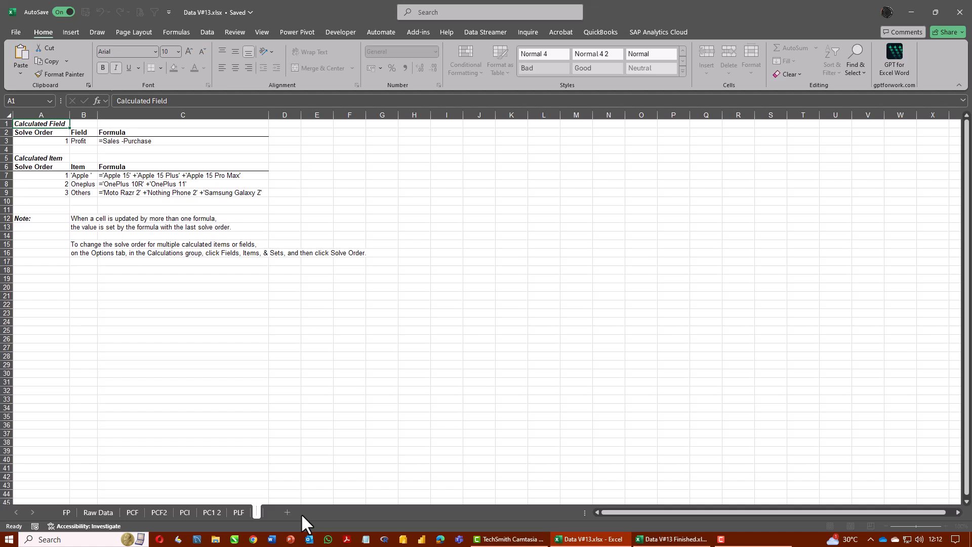
text(PLF1)
key(Return)
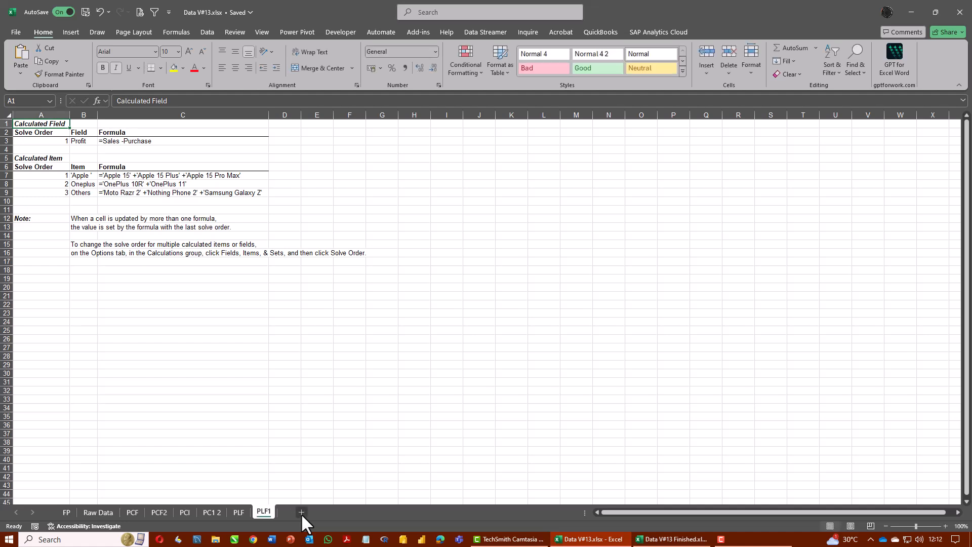
- Review the worksheets from PLF1 back to the FP title sheet, comparing the PivotTables on PCF2 and PC1 2
key(ctrl+Page_Up)
key(ctrl+Page_Up)
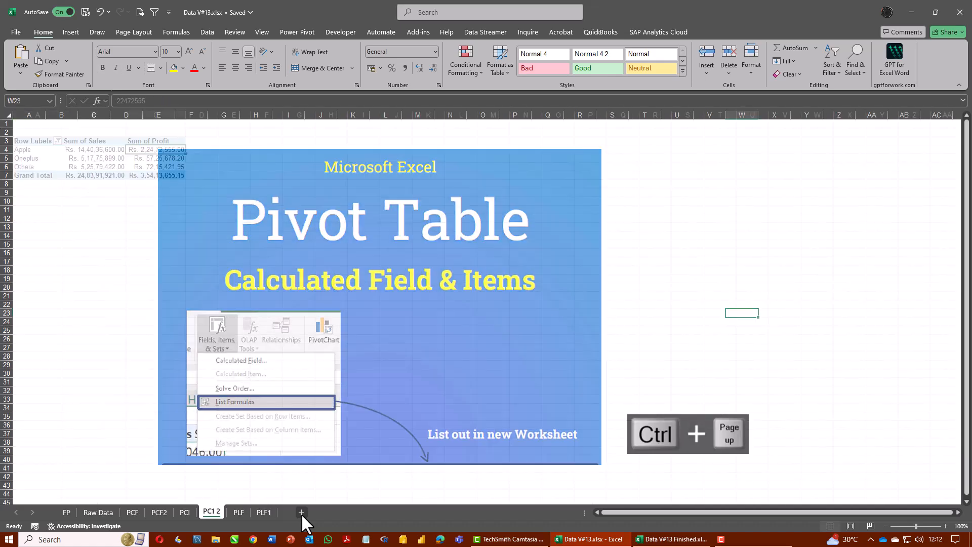
key(ctrl+Page_Up)
key(ctrl+Page_Up)
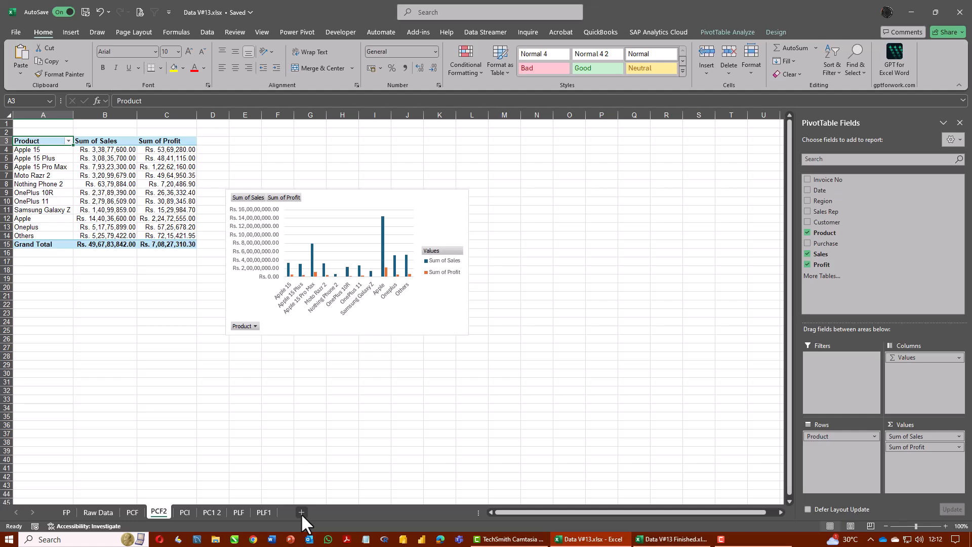
key(ctrl+Page_Down)
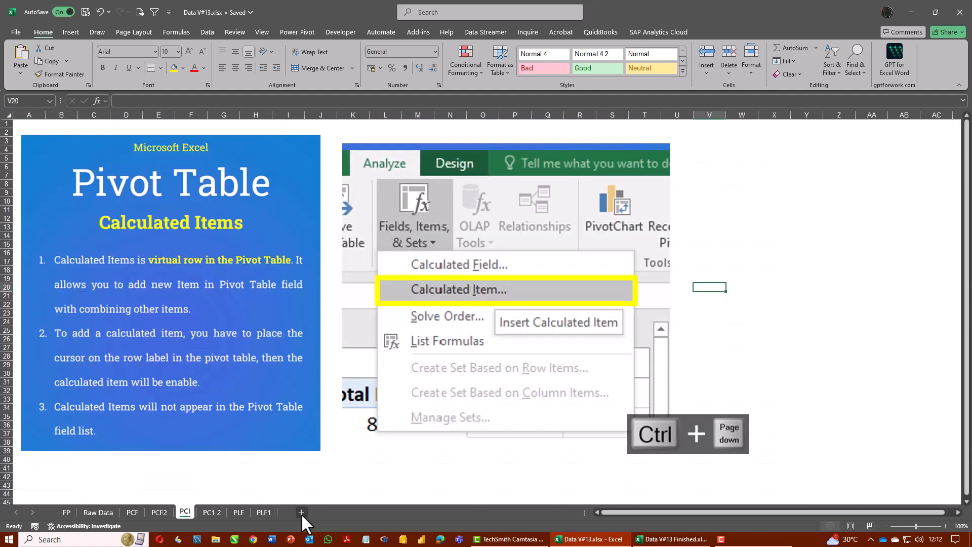
key(ctrl+Page_Down)
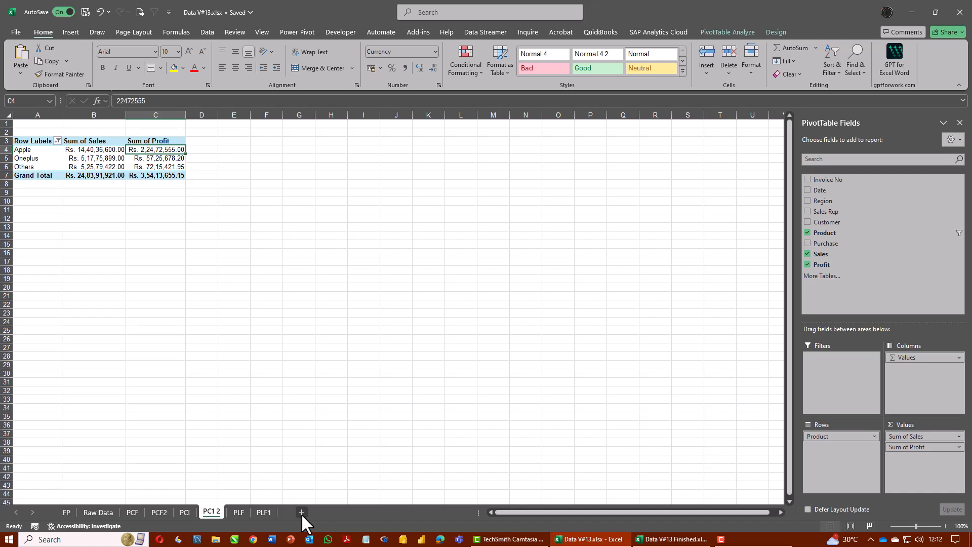
key(ctrl+Page_Up)
key(ctrl+Page_Up)
key(ctrl+Page_Up)
key(ctrl+Page_Up)
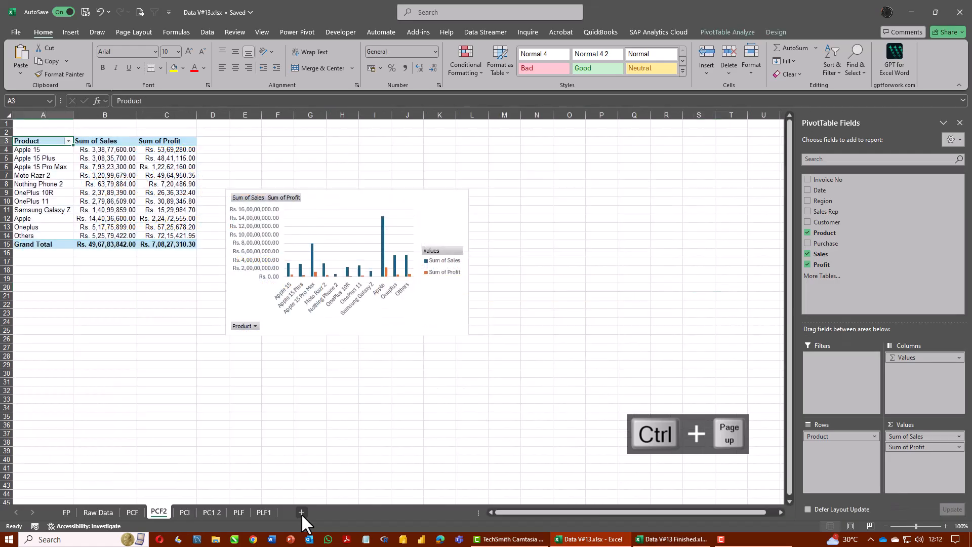
key(ctrl+Page_Up)
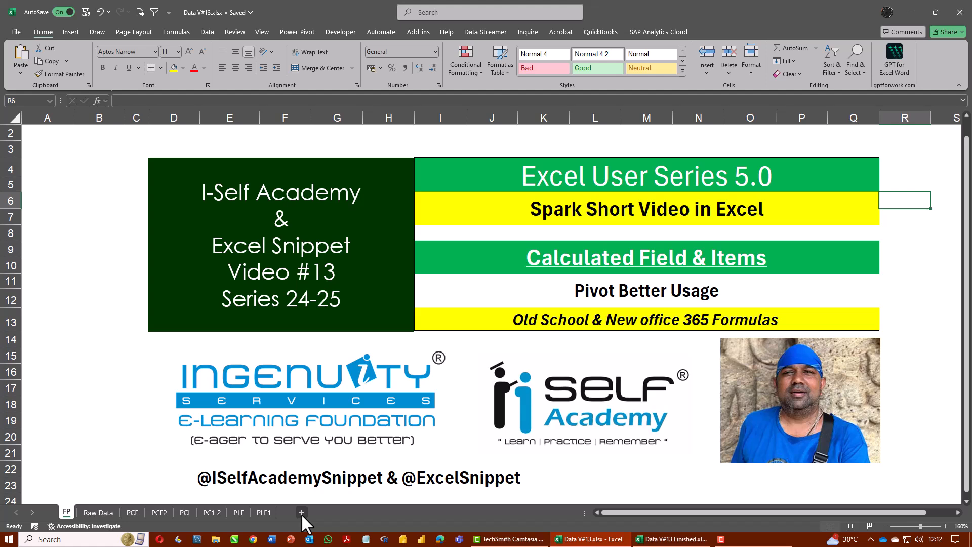
- Look through the worksheets from Raw Data to PC1 2, and back to the calculated field notes on PCF
key(ctrl+Page_Down)
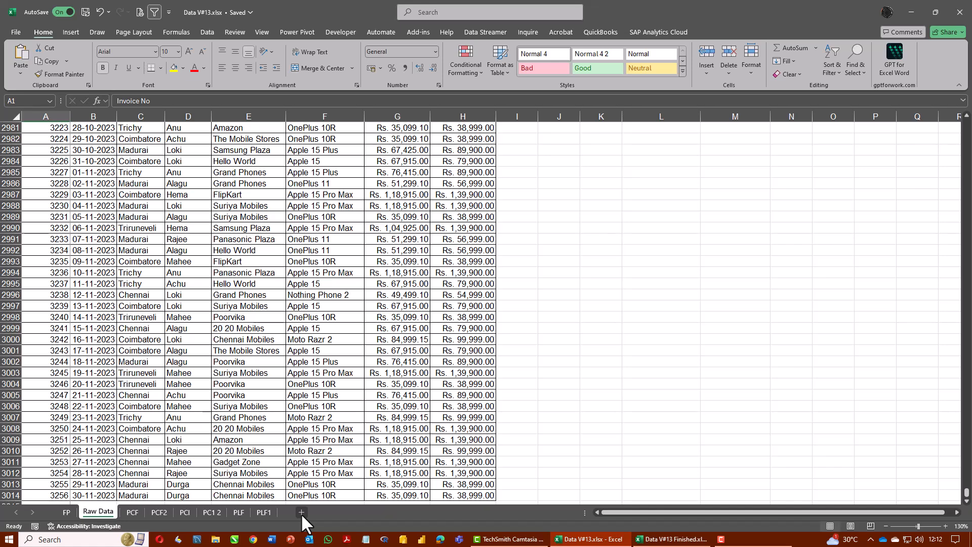
key(ctrl+Page_Down)
key(ctrl+Page_Down)
key(ctrl+Page_Down)
key(ctrl+Page_Down)
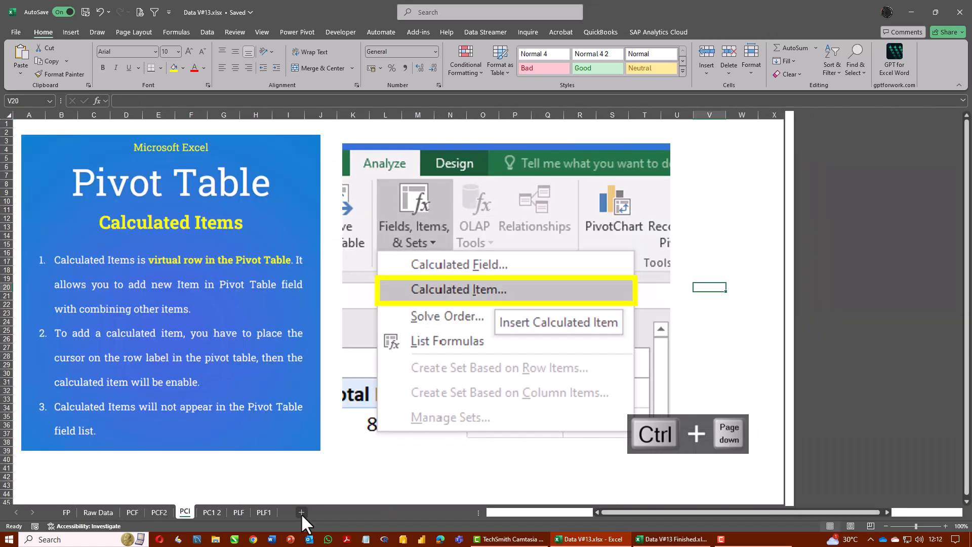
key(ctrl+Page_Down)
key(ctrl+Page_Up)
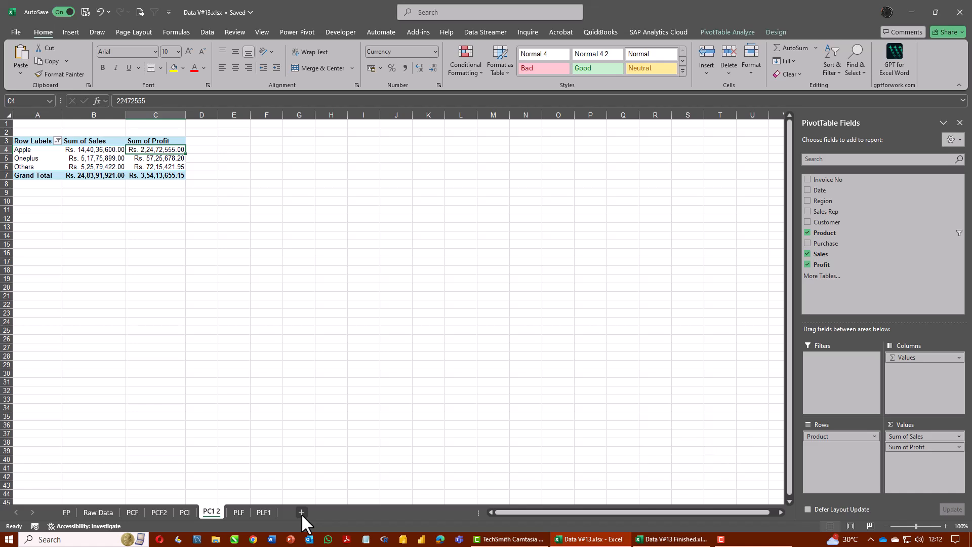
key(ctrl+Page_Up)
key(ctrl+Page_Up)
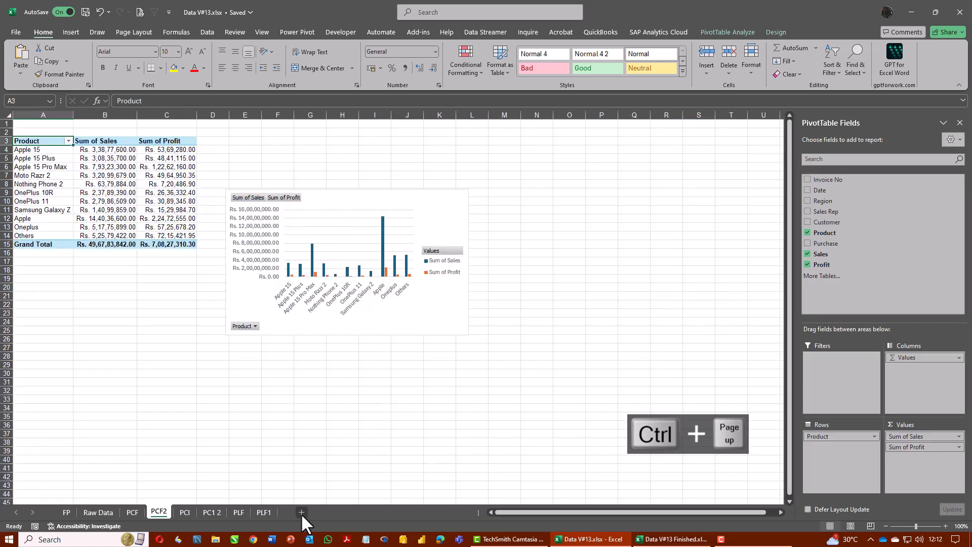
key(ctrl+Page_Up)
key(ctrl+Page_Up)
key(ctrl+Page_Up)
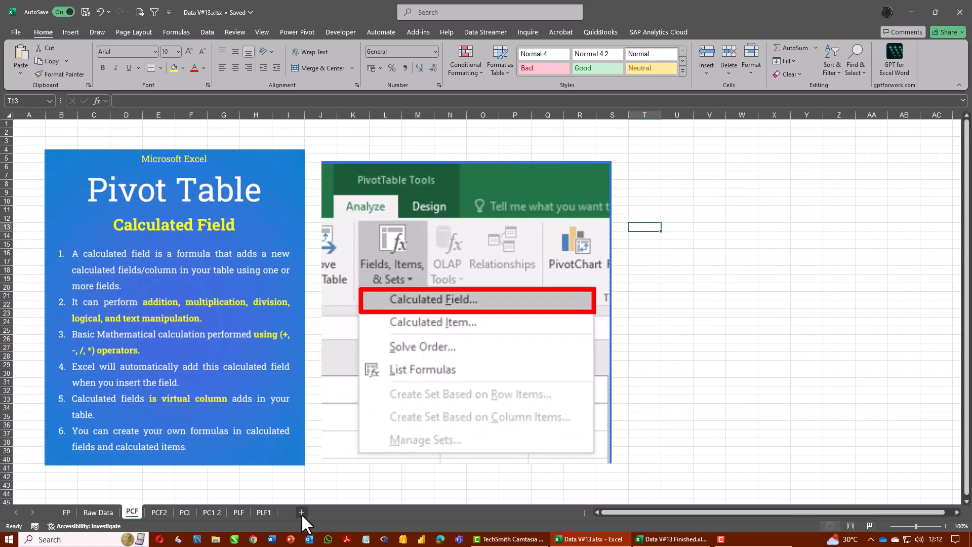